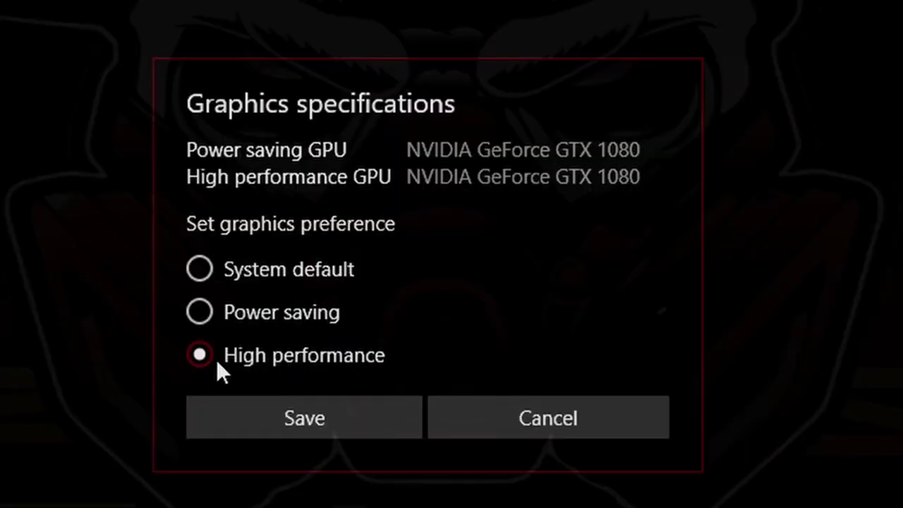
# Step: Save the High performance graphics preference for the app and close the Settings window
pyautogui.click(295, 417)
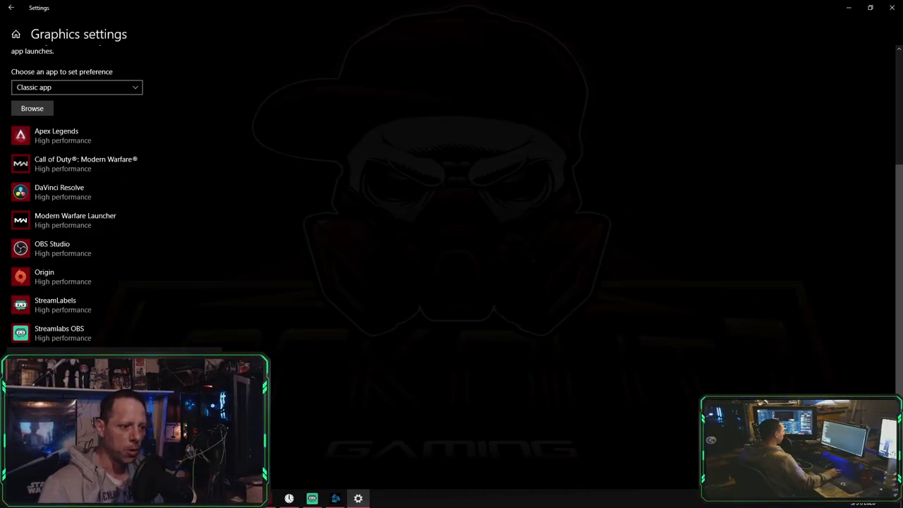
pyautogui.click(892, 8)
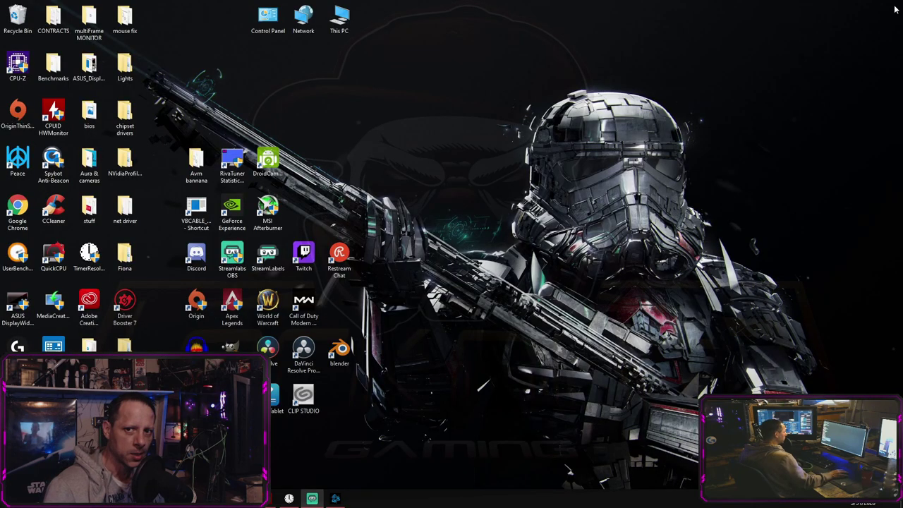
pyautogui.rightClick(305, 112)
pyautogui.click(371, 139)
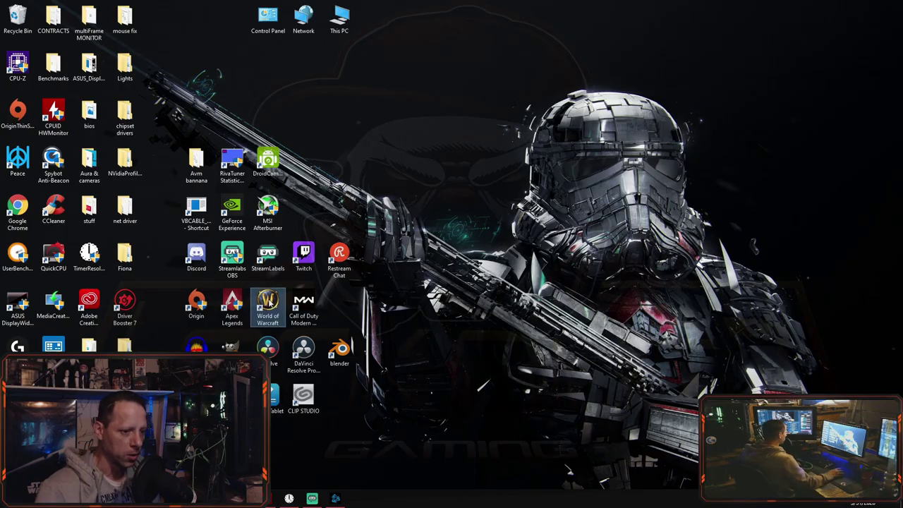
# Step: Review the compatibility options of the World of Warcraft desktop shortcut, including its high DPI scaling override
pyautogui.rightClick(432, 247)
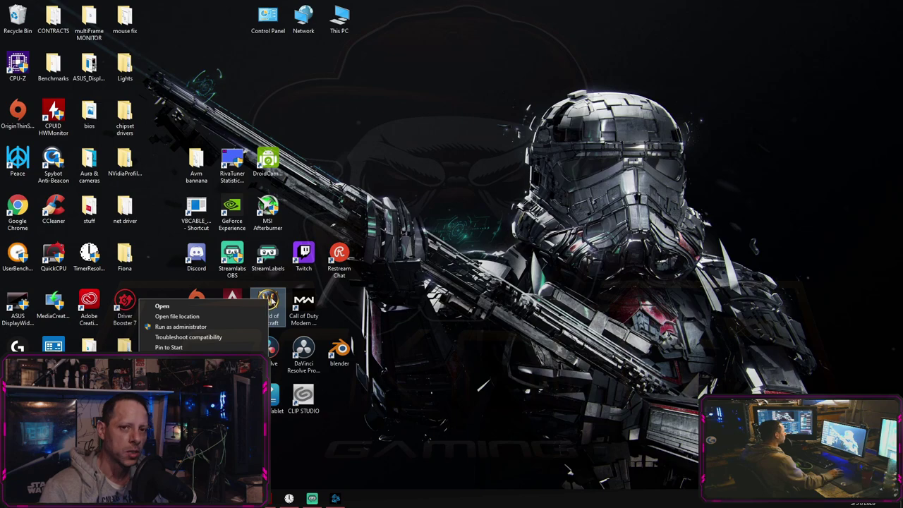
pyautogui.click(170, 459)
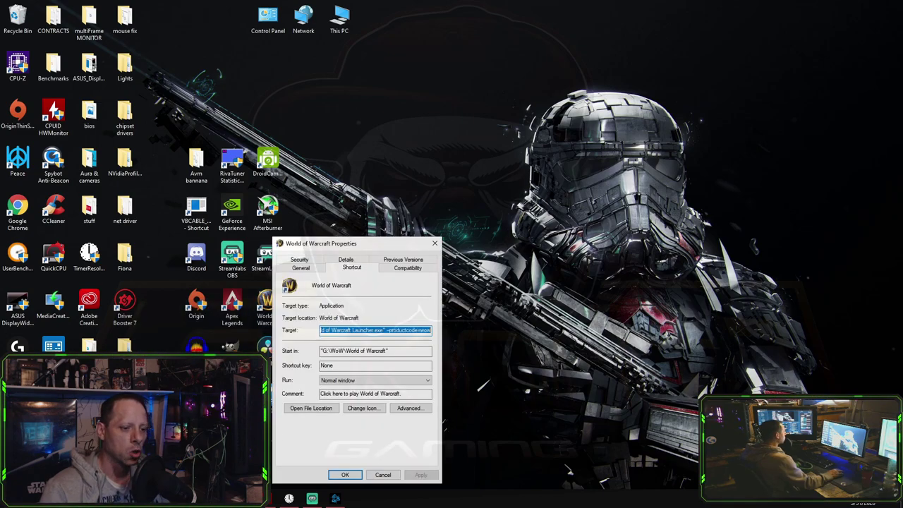
pyautogui.click(408, 268)
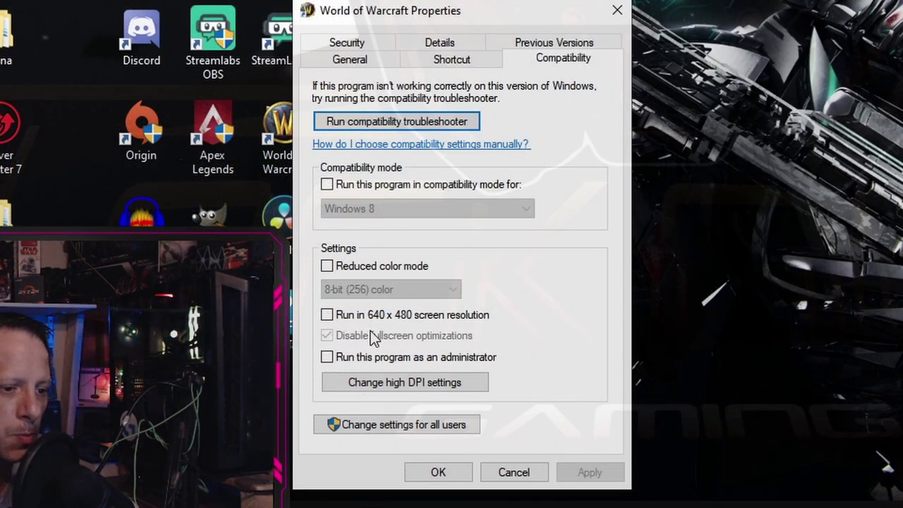
pyautogui.click(401, 384)
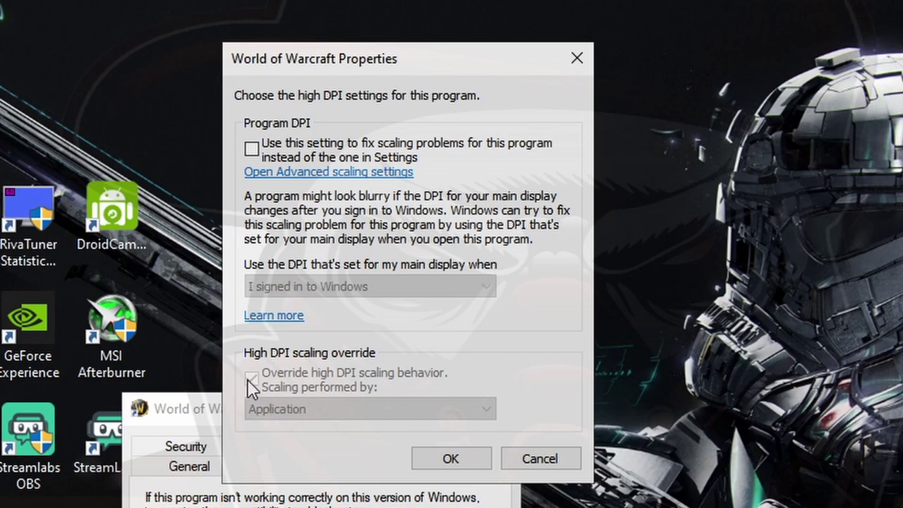
pyautogui.click(451, 458)
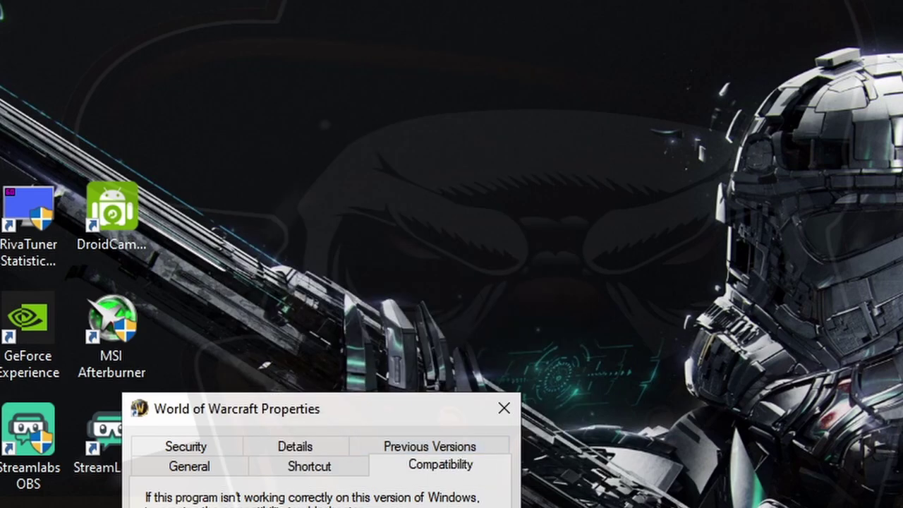
pyautogui.press('Return')
# Step: Open the file location of the World of Warcraft desktop shortcut
pyautogui.rightClick(303, 341)
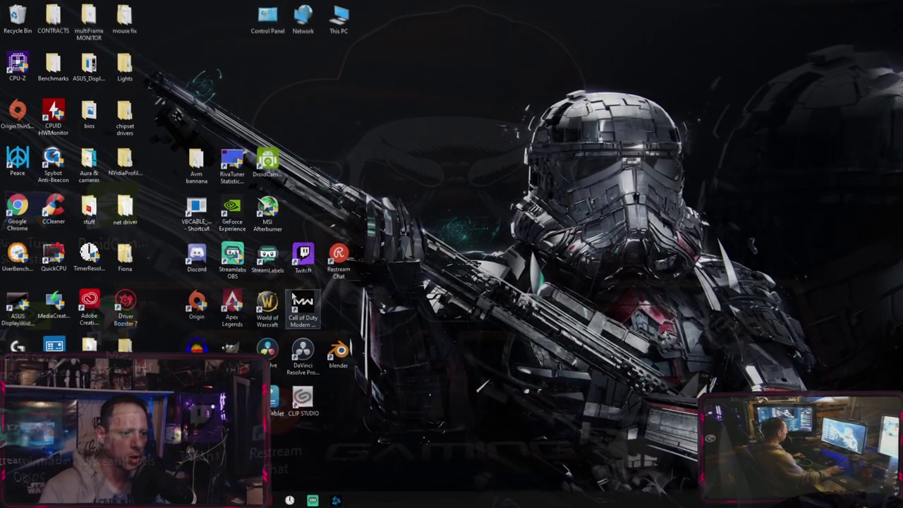
pyautogui.rightClick(268, 305)
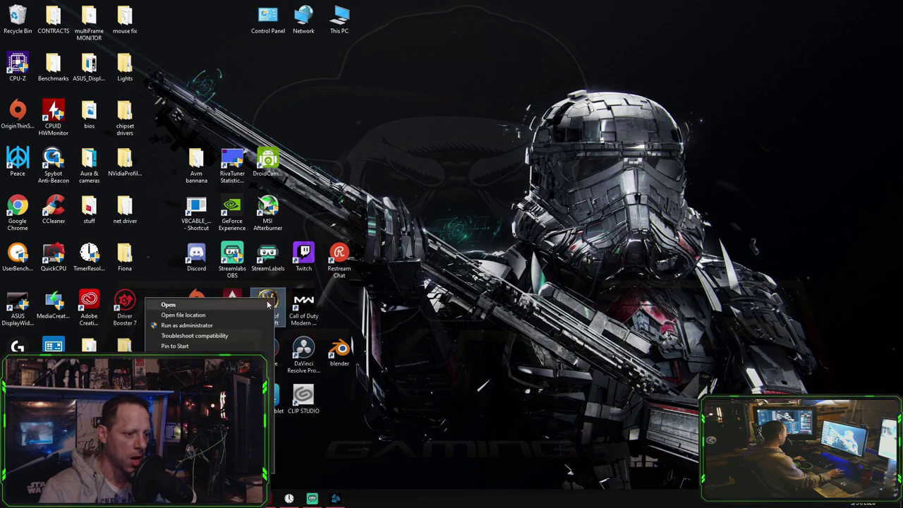
pyautogui.click(183, 315)
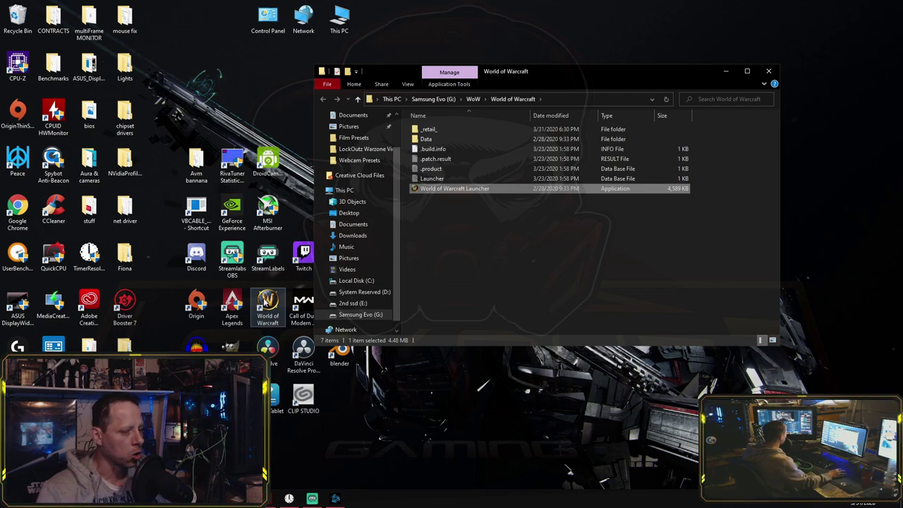
# Step: Check the compatibility and high DPI settings of World of Warcraft Launcher, and leave its properties without changes
pyautogui.rightClick(467, 189)
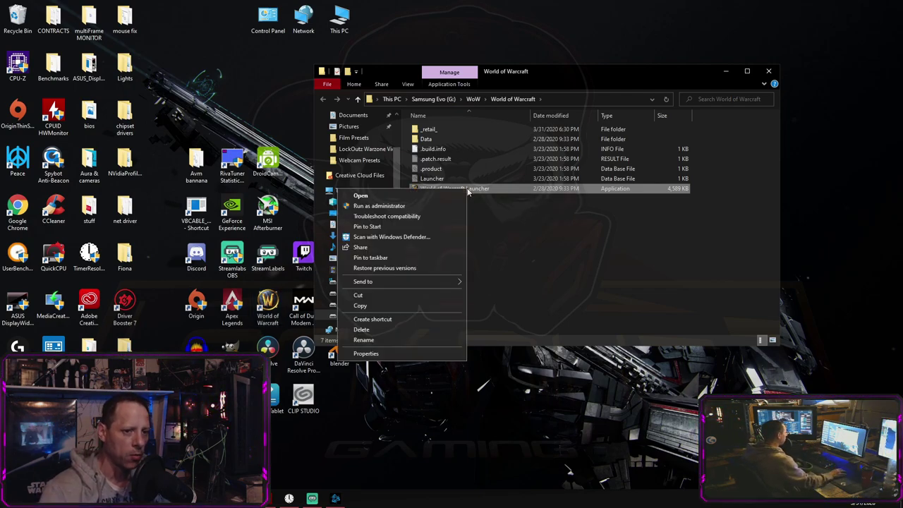
pyautogui.click(367, 350)
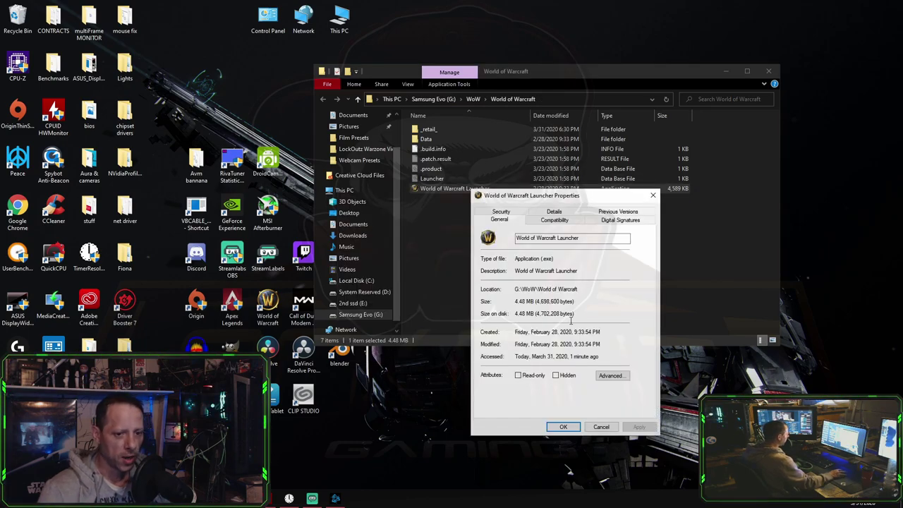
pyautogui.click(555, 220)
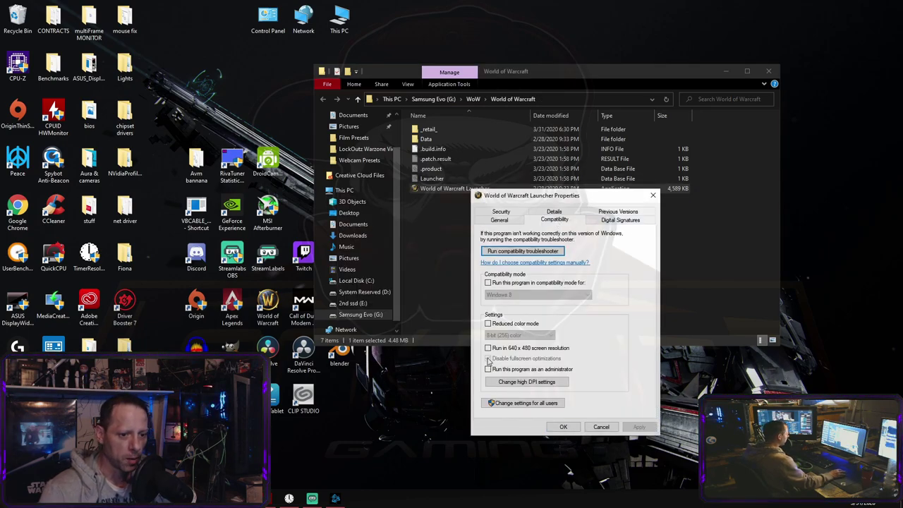
pyautogui.click(510, 387)
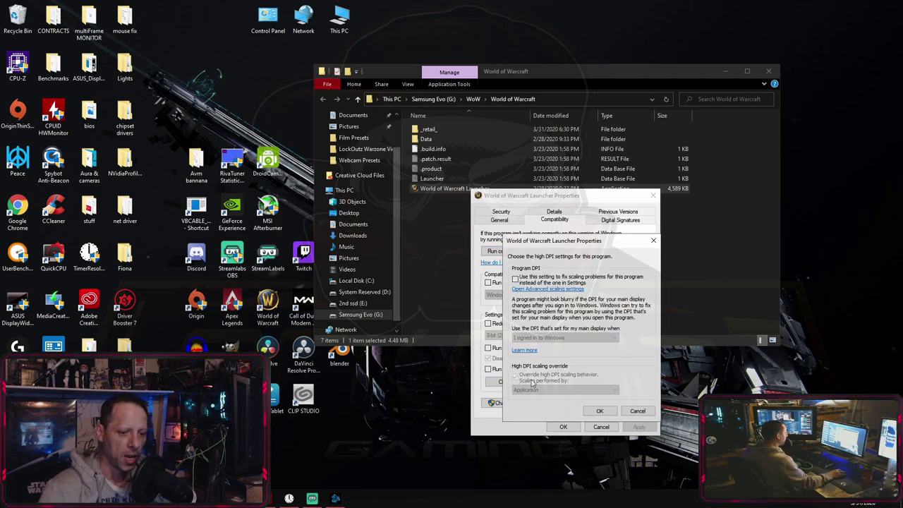
pyautogui.click(637, 411)
pyautogui.click(601, 427)
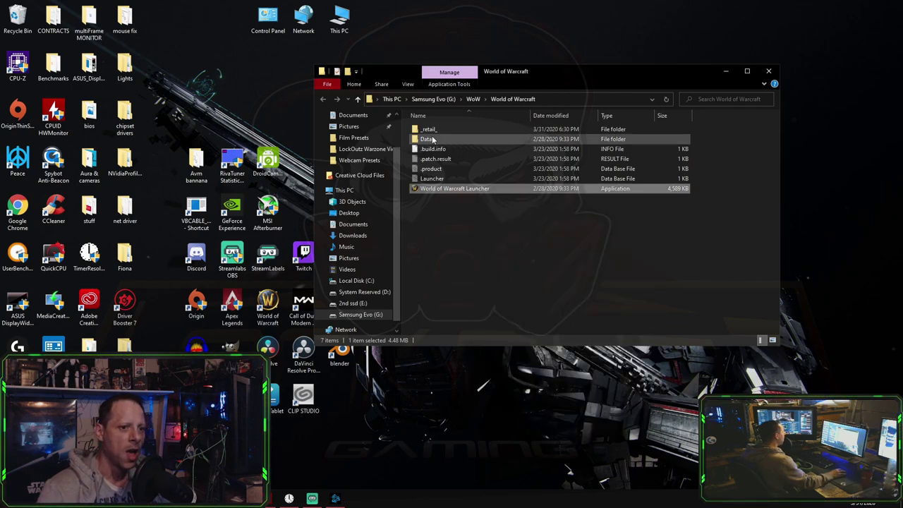
# Step: Inspect the compatibility and high DPI settings of the Wow application in the _retail_ folder, and close the folder window
pyautogui.doubleClick(429, 130)
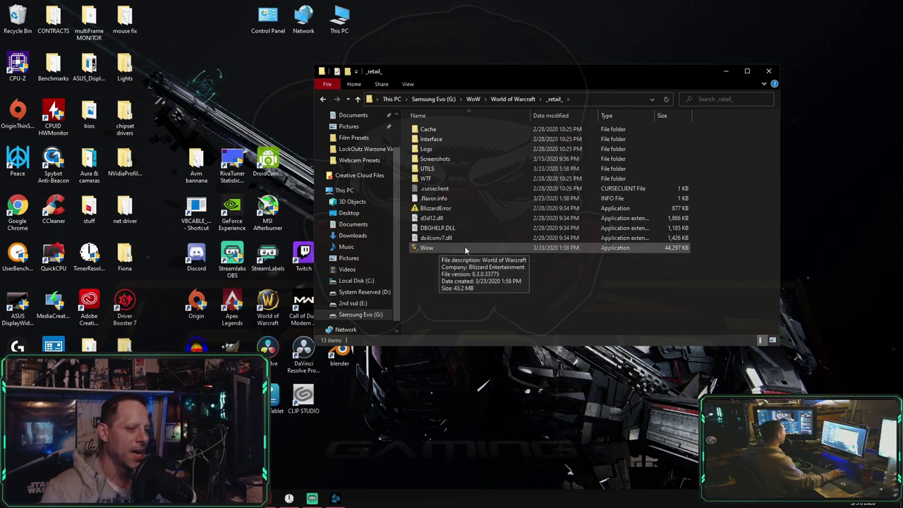
pyautogui.rightClick(423, 248)
pyautogui.click(372, 411)
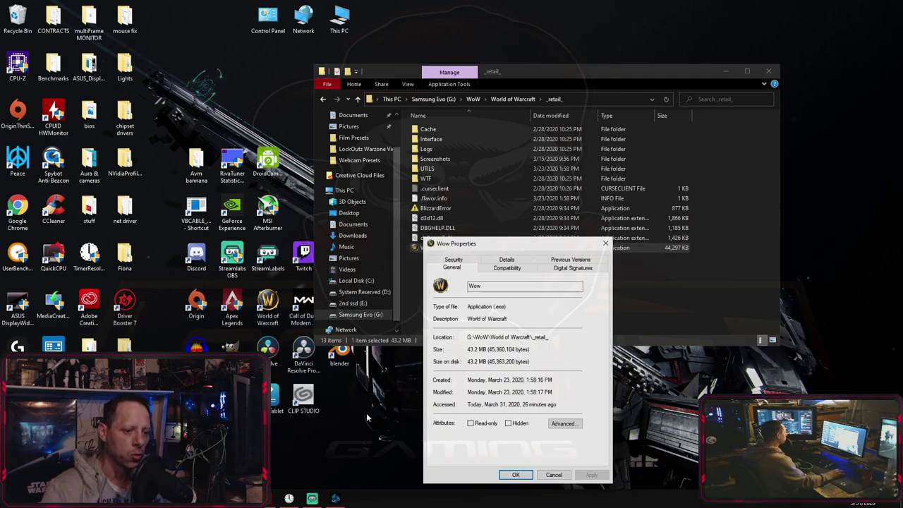
pyautogui.click(517, 268)
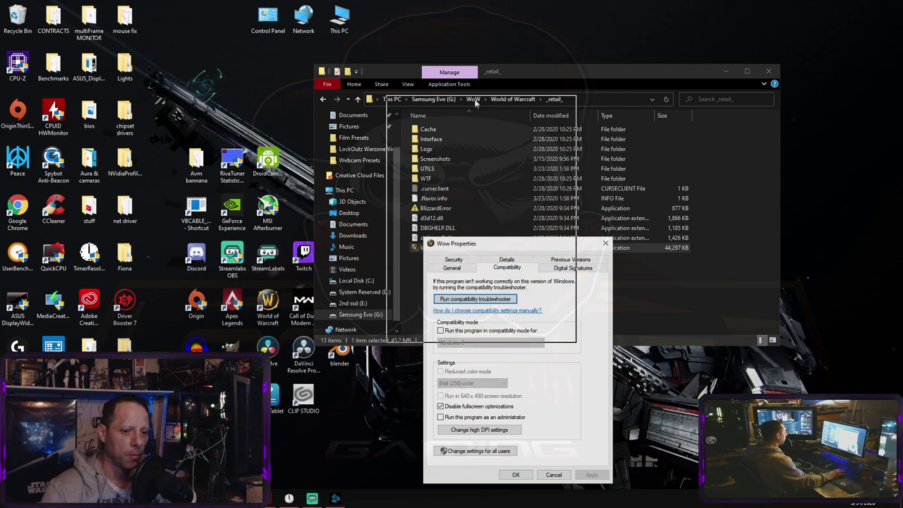
pyautogui.click(436, 277)
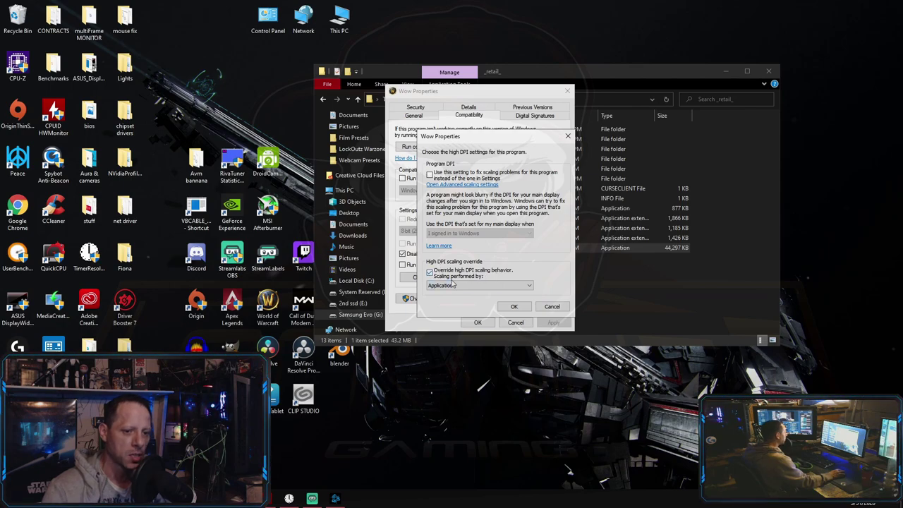
pyautogui.click(553, 307)
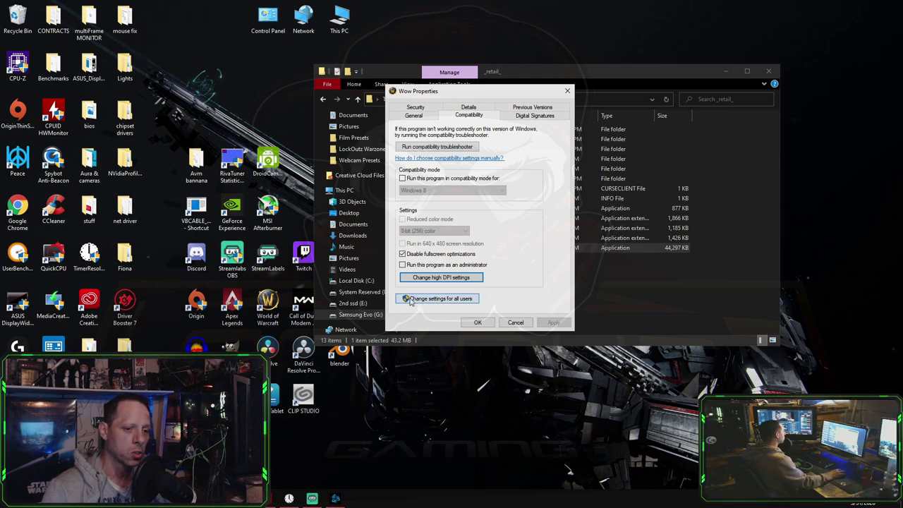
pyautogui.click(516, 322)
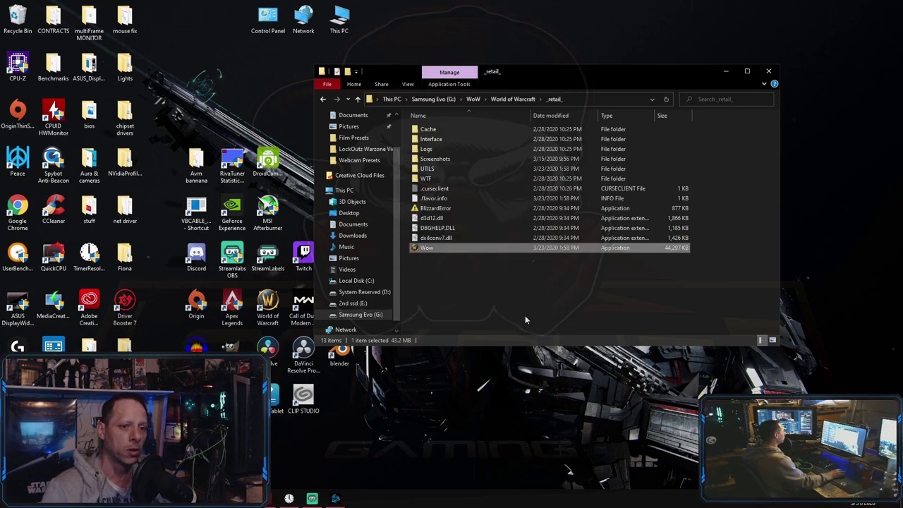
pyautogui.click(768, 71)
pyautogui.rightClick(503, 109)
pyautogui.click(484, 139)
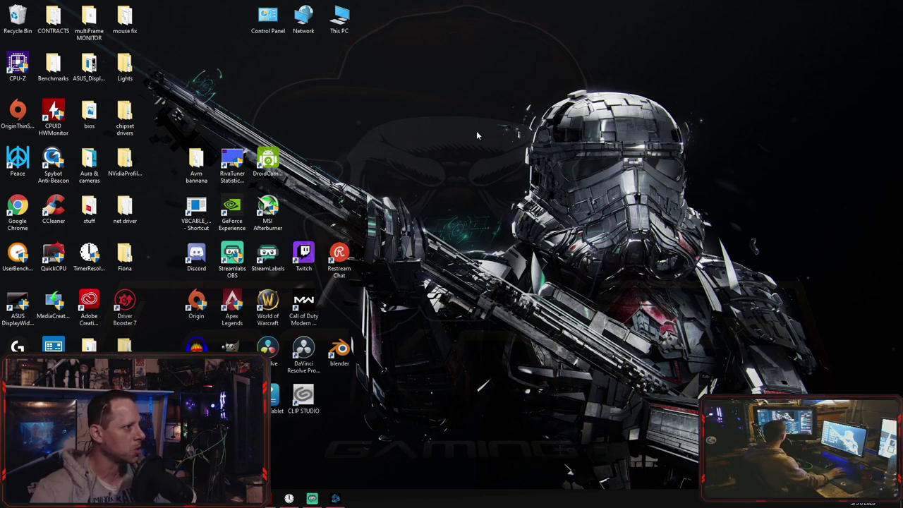
pyautogui.rightClick(402, 134)
pyautogui.click(370, 163)
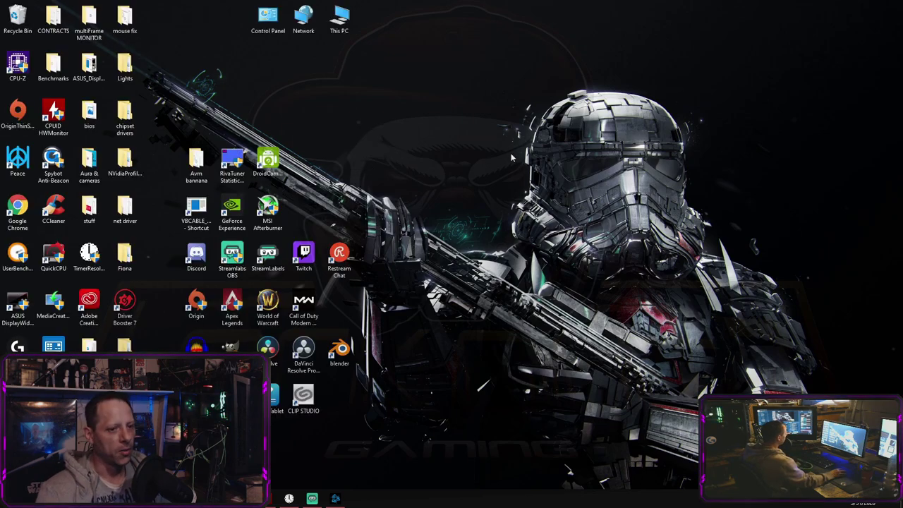
# Step: Open the NVIDIA Control Panel and go to Adjust Image Settings with Preview
pyautogui.rightClick(457, 151)
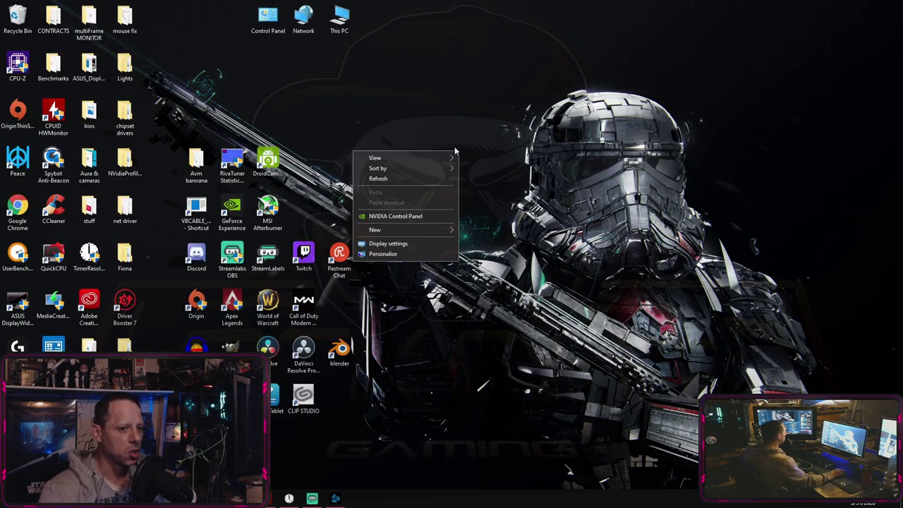
pyautogui.click(426, 217)
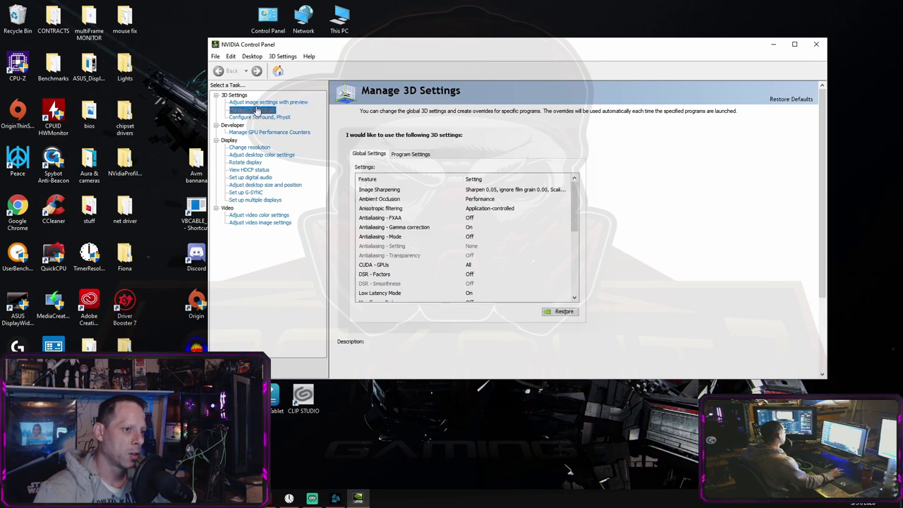
pyautogui.click(278, 103)
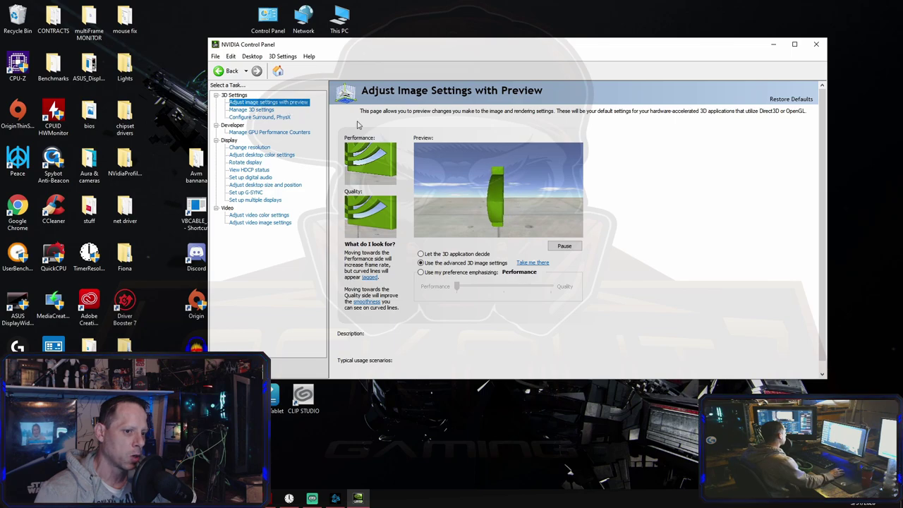
# Step: Try the image preference emphasizing Performance, and return to using the advanced 3D image settings
pyautogui.click(452, 272)
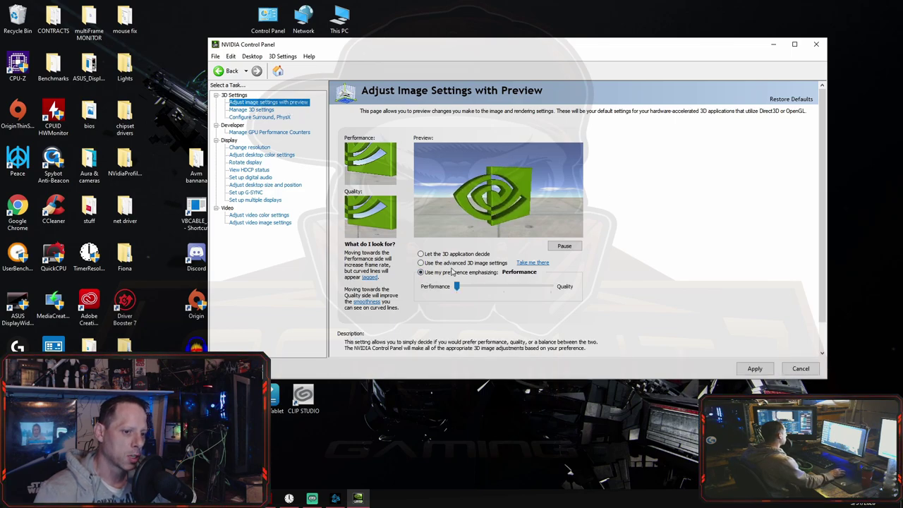
pyautogui.moveTo(457, 286); pyautogui.dragTo(410, 294)
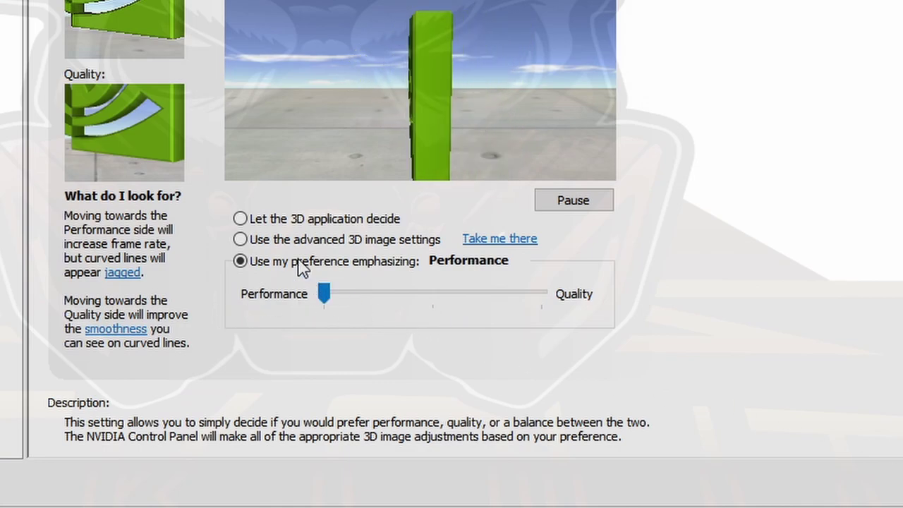
pyautogui.click(240, 239)
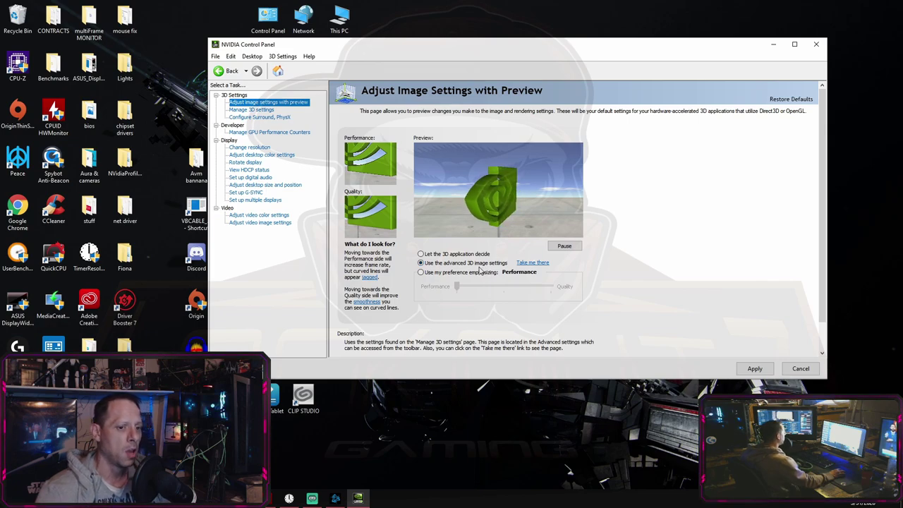
# Step: Examine the global Image Sharpening options in Manage 3D Settings, including GPU Scaling, and accept them as they are
pyautogui.click(251, 110)
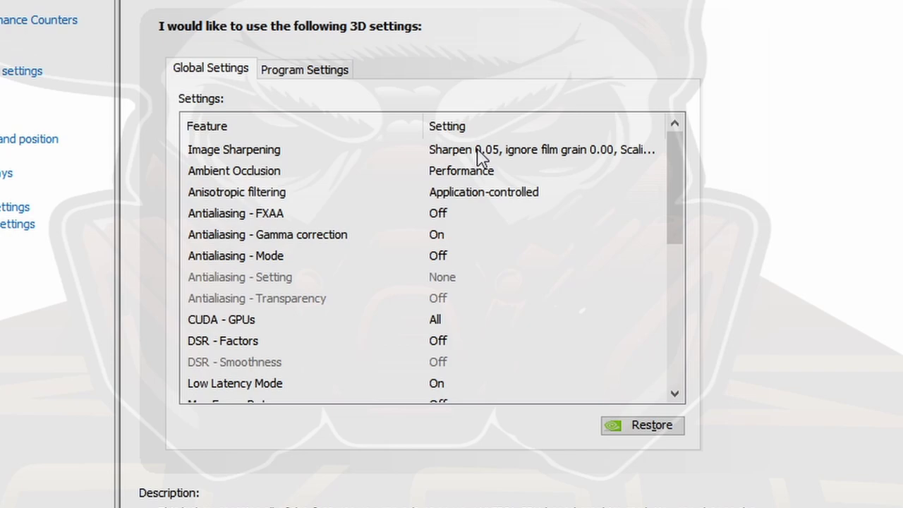
pyautogui.click(478, 151)
pyautogui.click(478, 151)
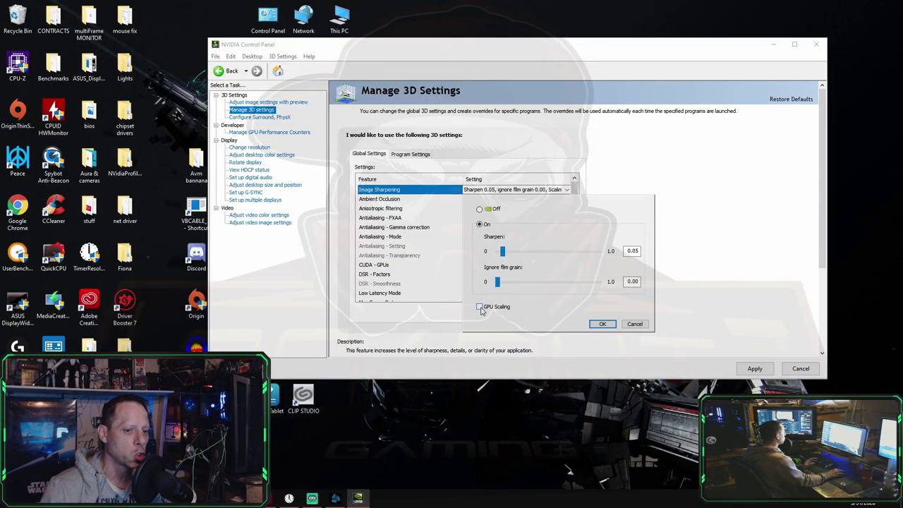
pyautogui.click(602, 325)
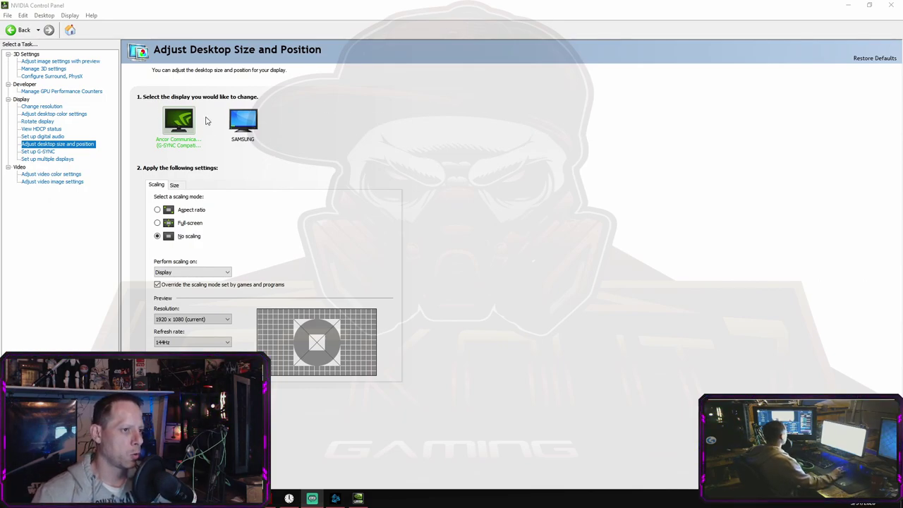
# Step: Select Display as the device that performs scaling, and check the refresh rate choices with 144Hz selected
pyautogui.moveTo(173, 241)
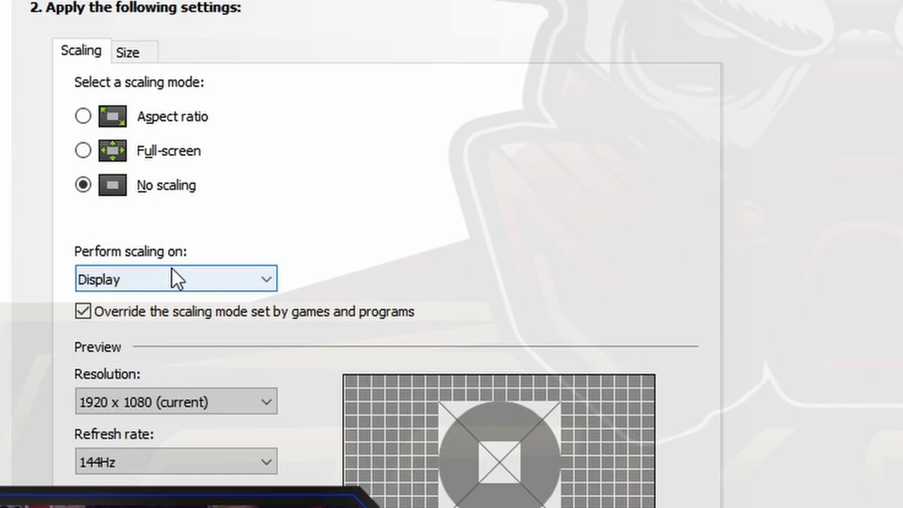
pyautogui.click(116, 280)
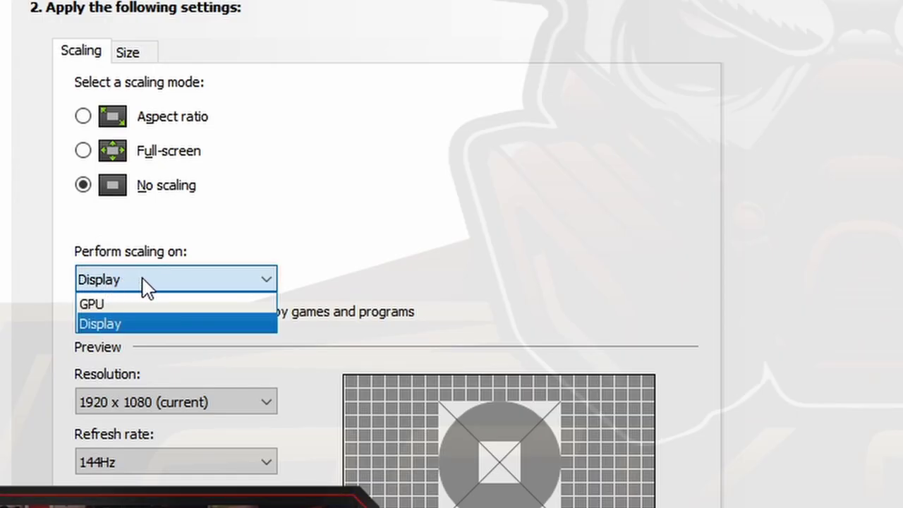
pyautogui.click(118, 329)
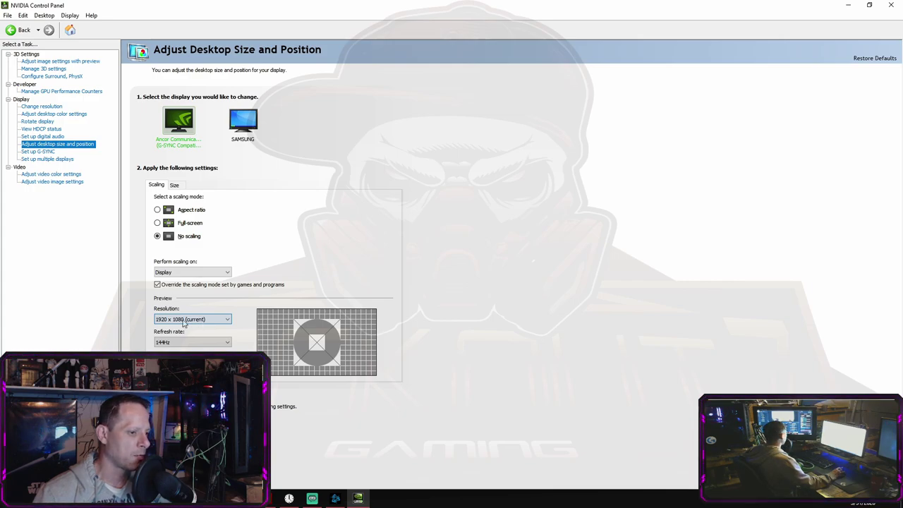
pyautogui.click(211, 344)
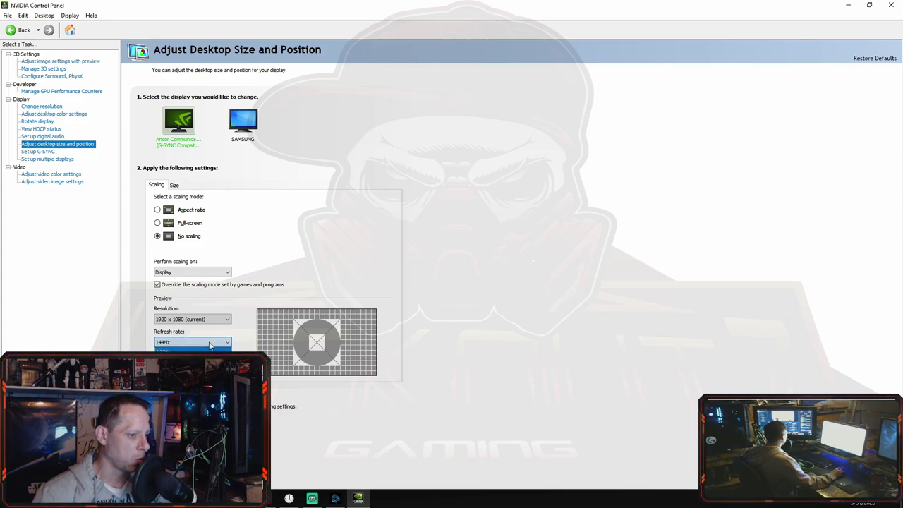
pyautogui.click(211, 344)
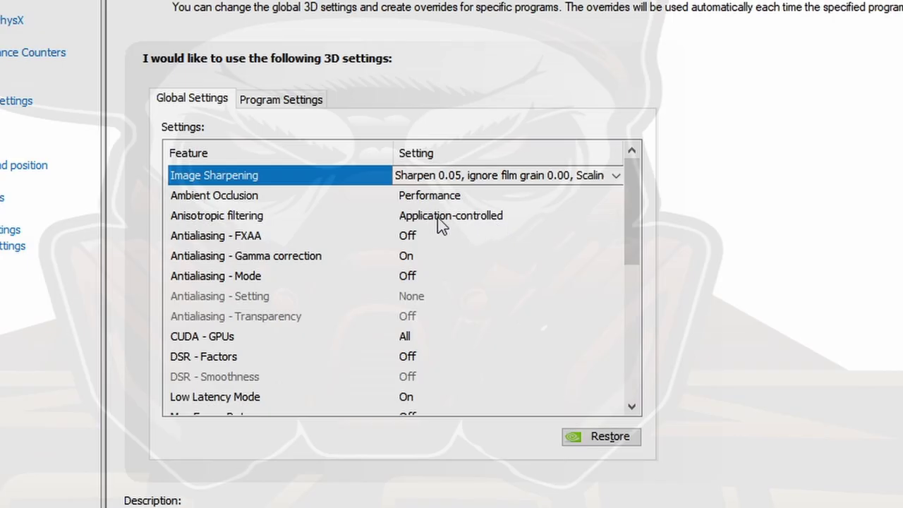
# Step: Review the global Anisotropic filtering, Antialiasing (FXAA, Gamma correction and Mode) and CUDA - GPUs entries in Manage 3D Settings
pyautogui.click(498, 212)
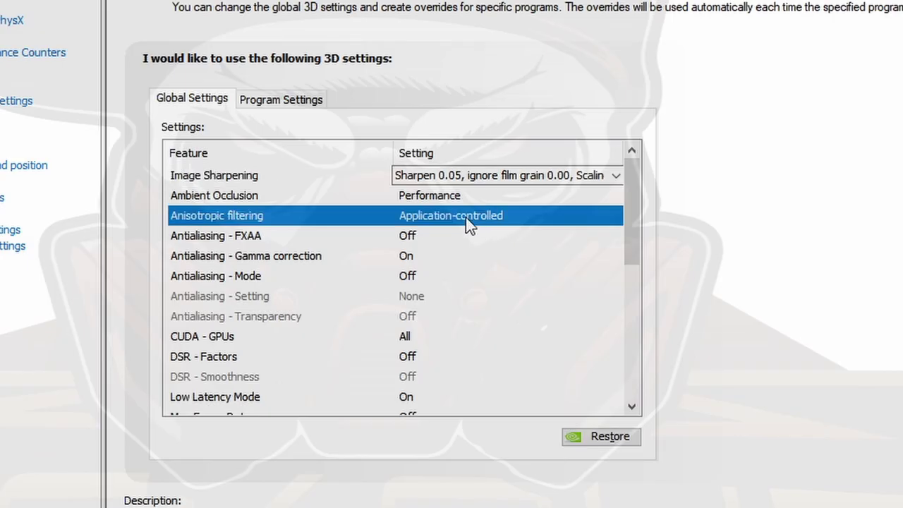
pyautogui.click(417, 224)
pyautogui.click(219, 198)
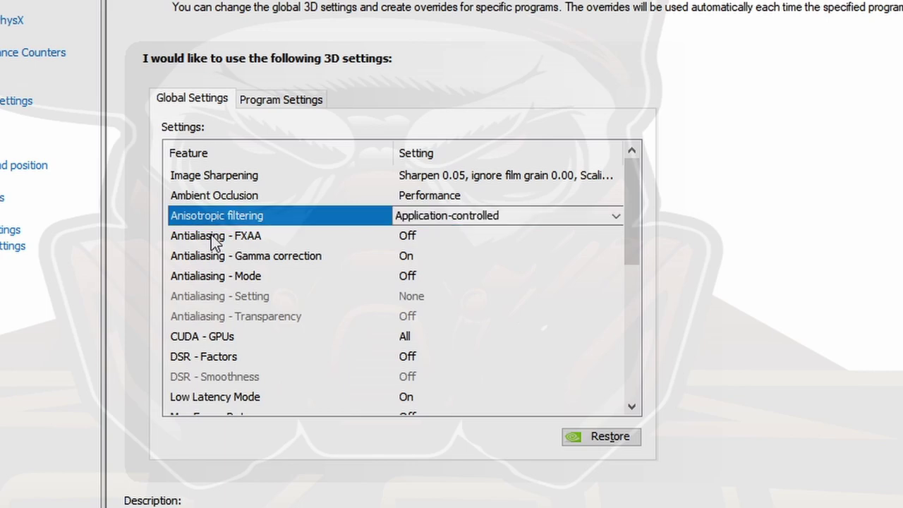
pyautogui.click(311, 238)
pyautogui.click(426, 236)
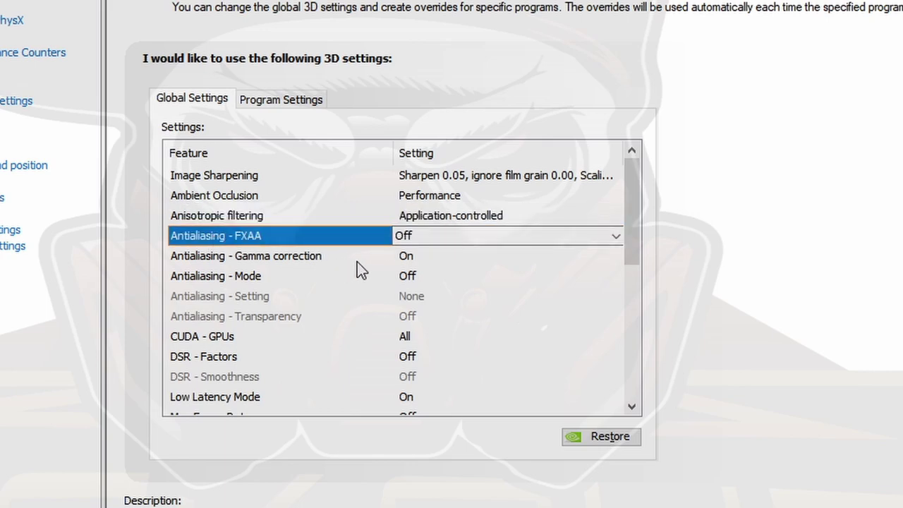
pyautogui.click(253, 257)
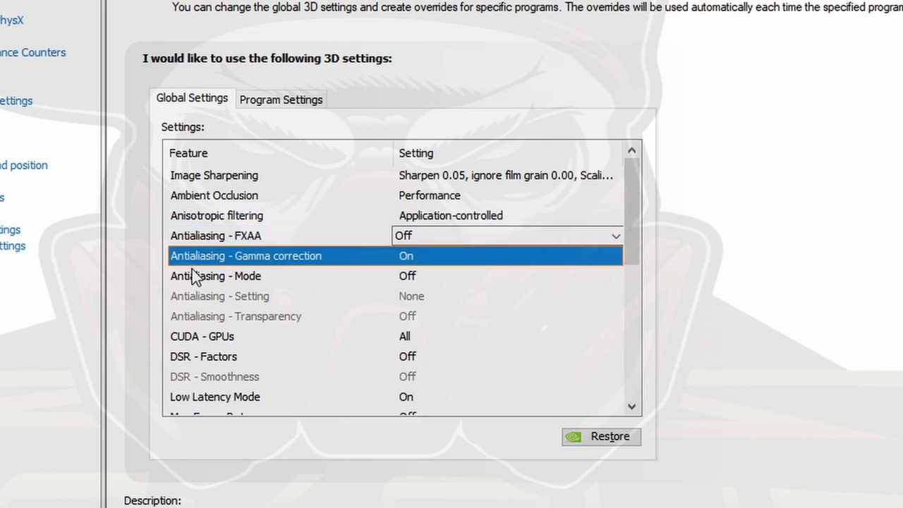
pyautogui.click(278, 281)
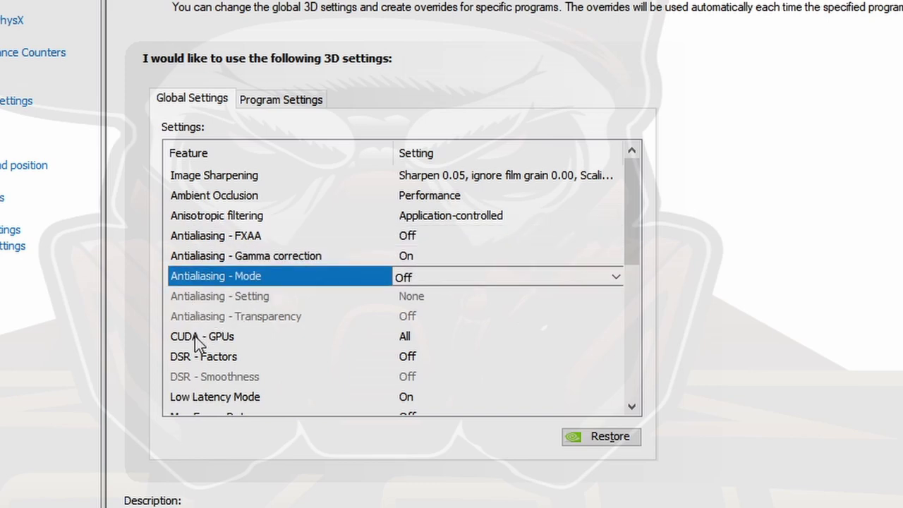
pyautogui.click(402, 343)
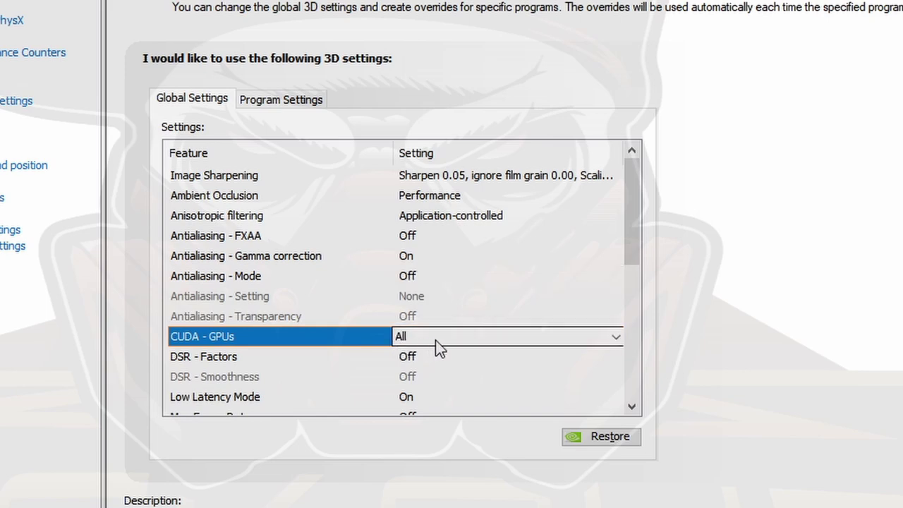
# Step: Check DSR - Factors and examine the Low Latency Mode options, leaving the mode On, and maximize the window
pyautogui.scroll(-1, 266, 342)
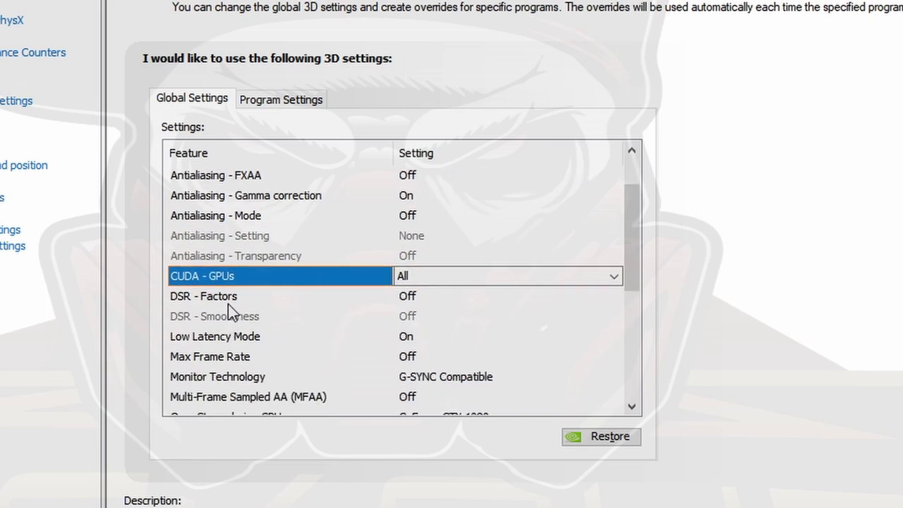
pyautogui.click(416, 305)
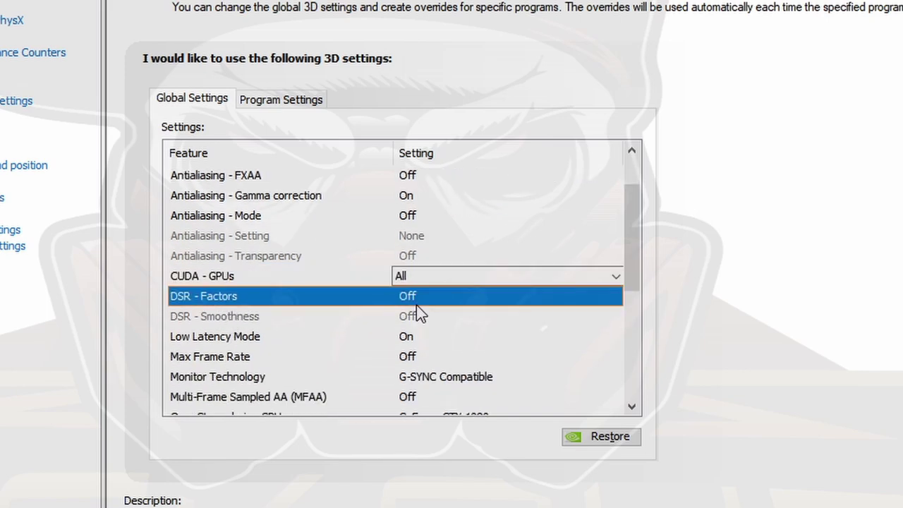
pyautogui.click(236, 339)
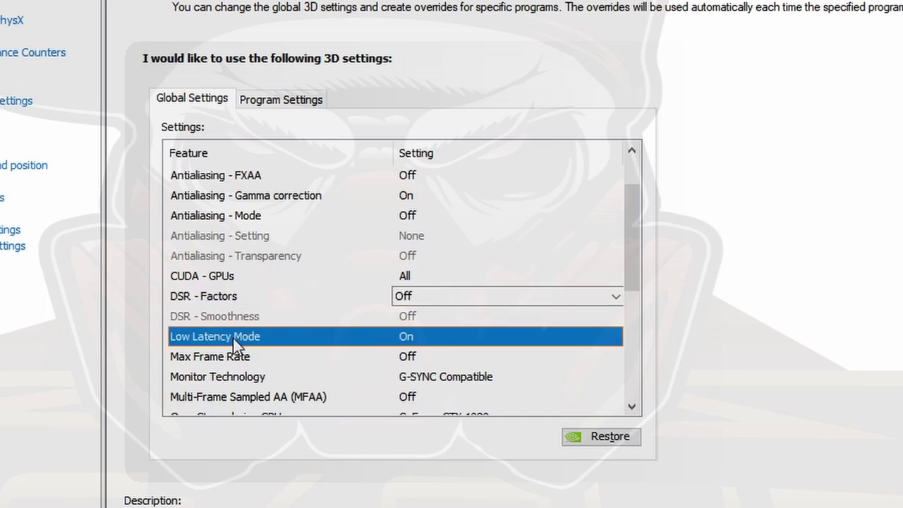
pyautogui.scroll(-1, 236, 342)
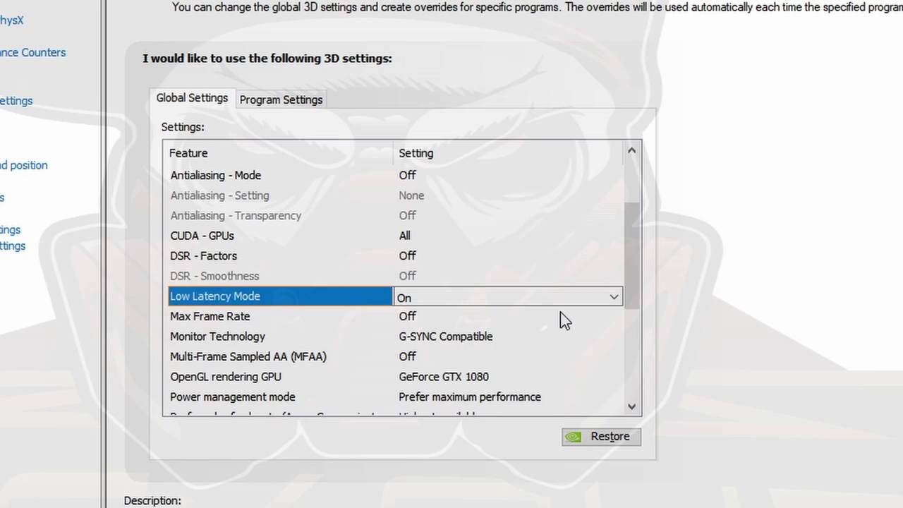
pyautogui.click(576, 297)
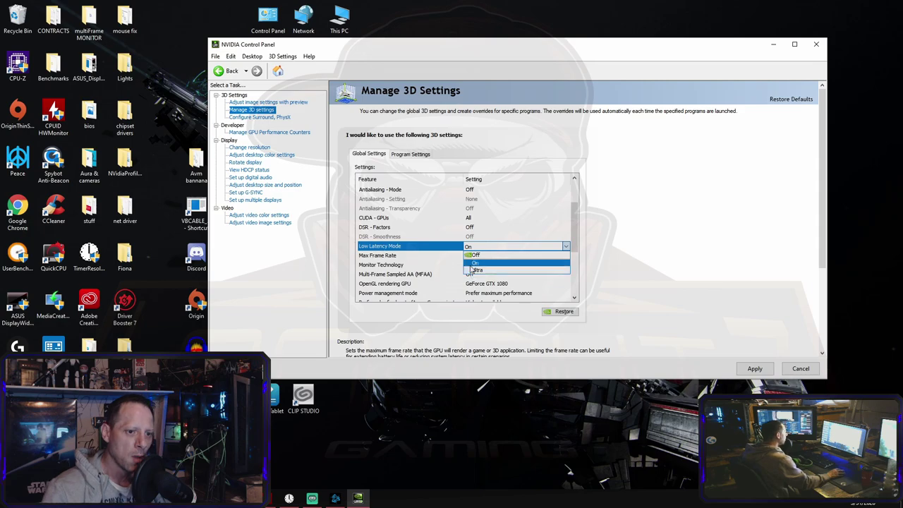
pyautogui.click(793, 56)
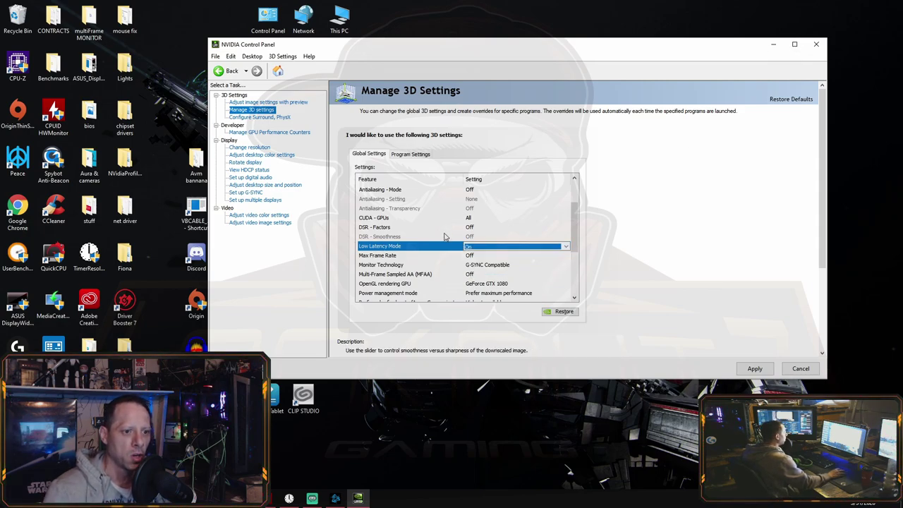
pyautogui.click(796, 45)
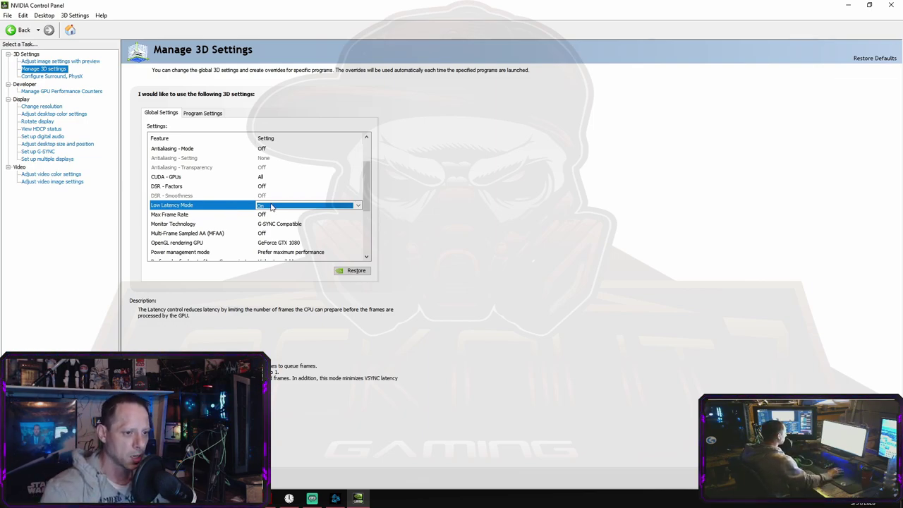
# Step: Review the global Max Frame Rate, Monitor Technology and OpenGL rendering GPU settings
pyautogui.moveTo(366, 176); pyautogui.dragTo(366, 197)
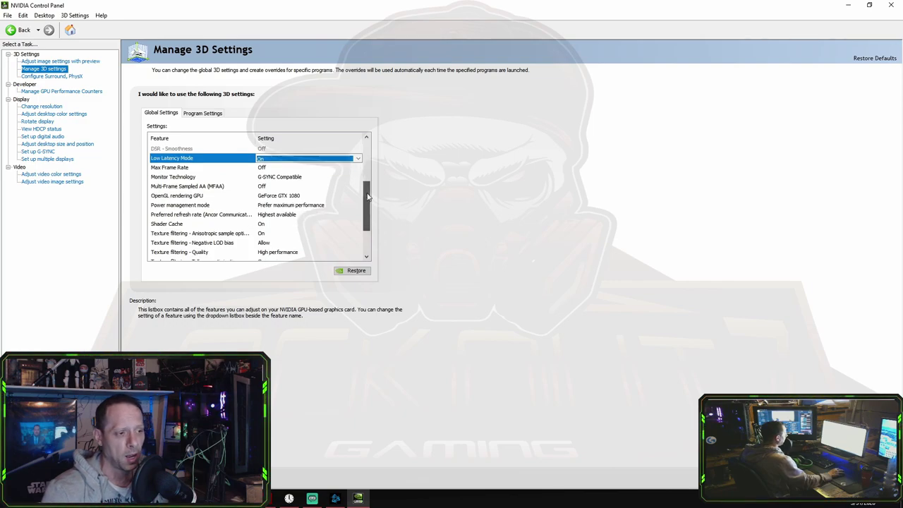
pyautogui.click(164, 168)
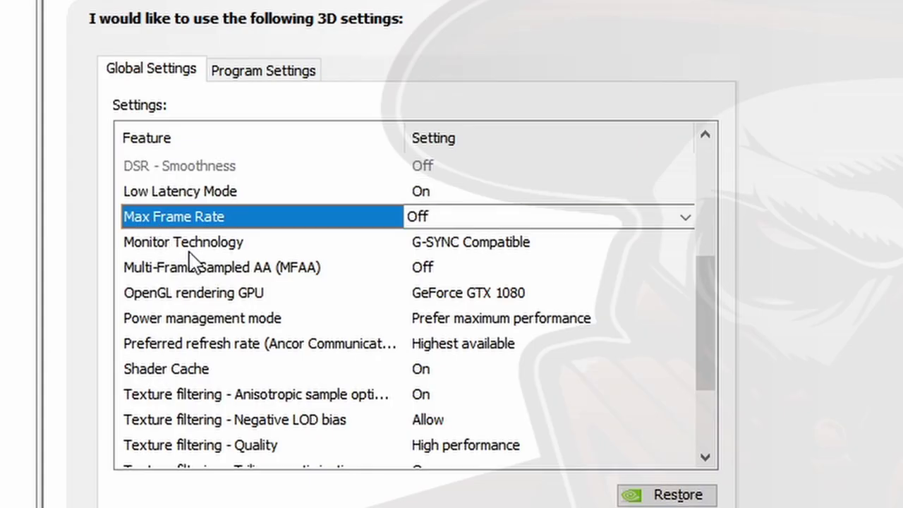
pyautogui.click(471, 247)
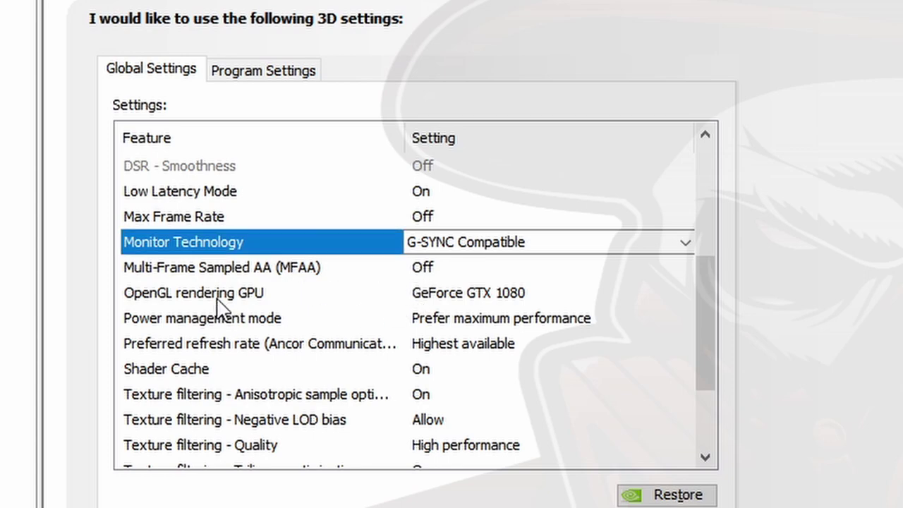
pyautogui.click(499, 300)
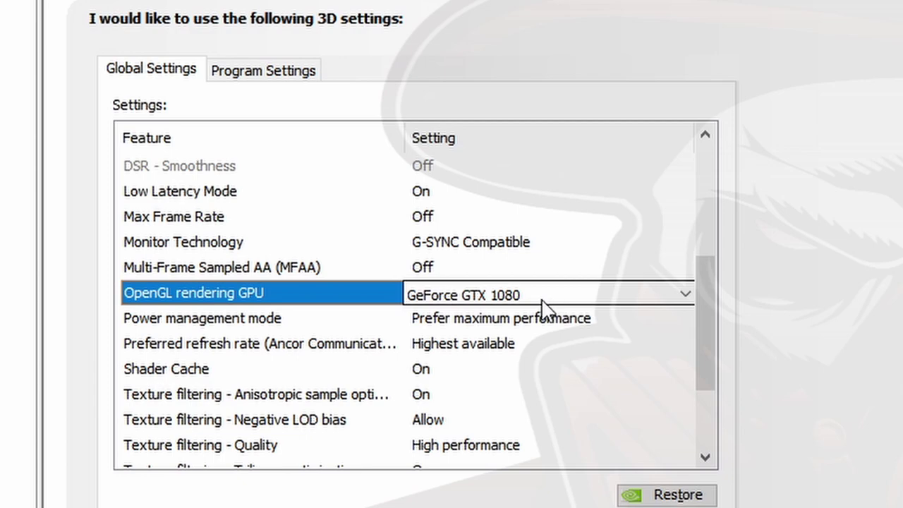
# Step: Set Power management mode to Prefer maximum performance and the preferred refresh rate to Highest available
pyautogui.click(541, 325)
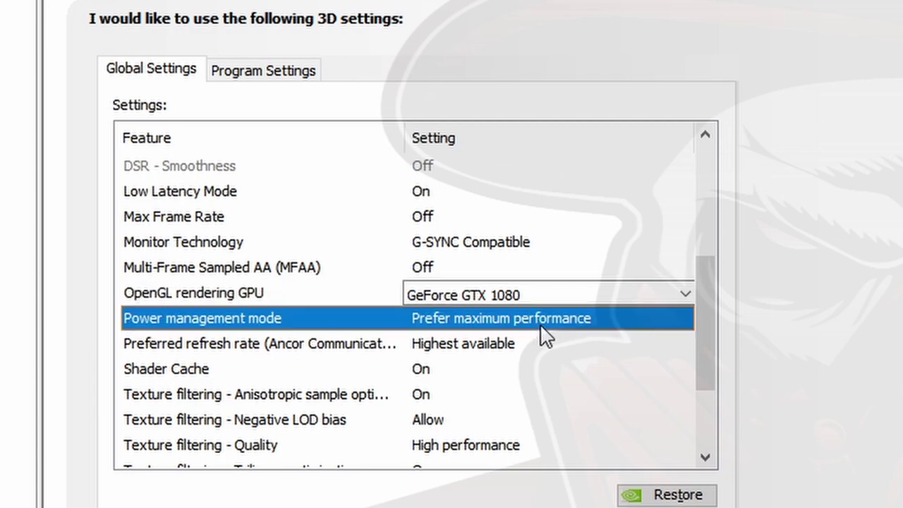
pyautogui.click(543, 322)
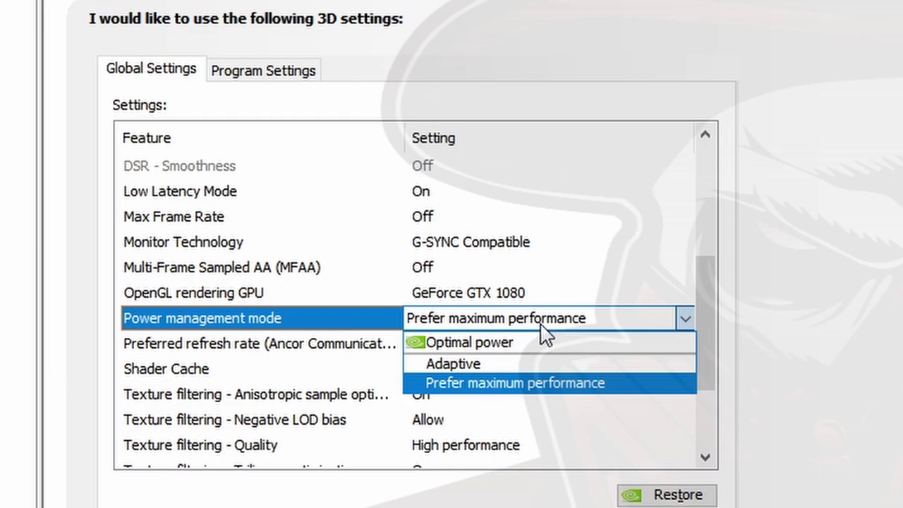
pyautogui.click(514, 385)
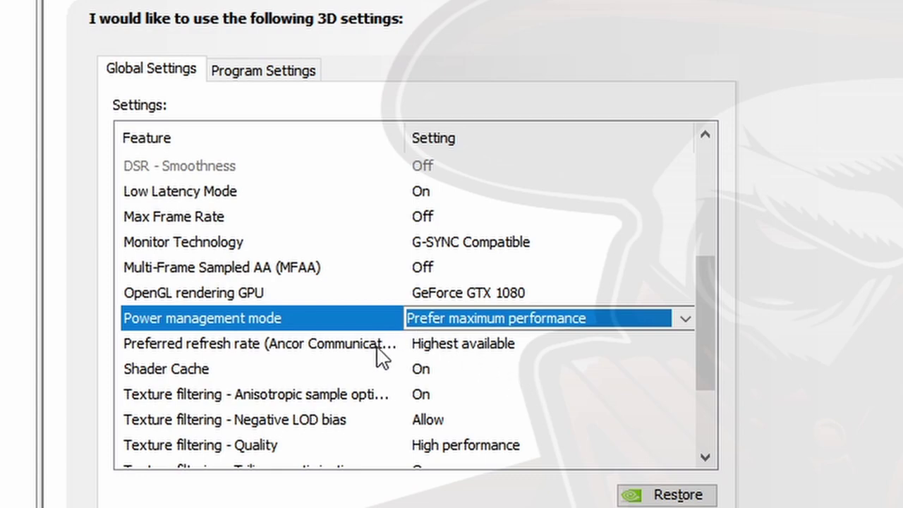
pyautogui.click(307, 344)
pyautogui.click(513, 348)
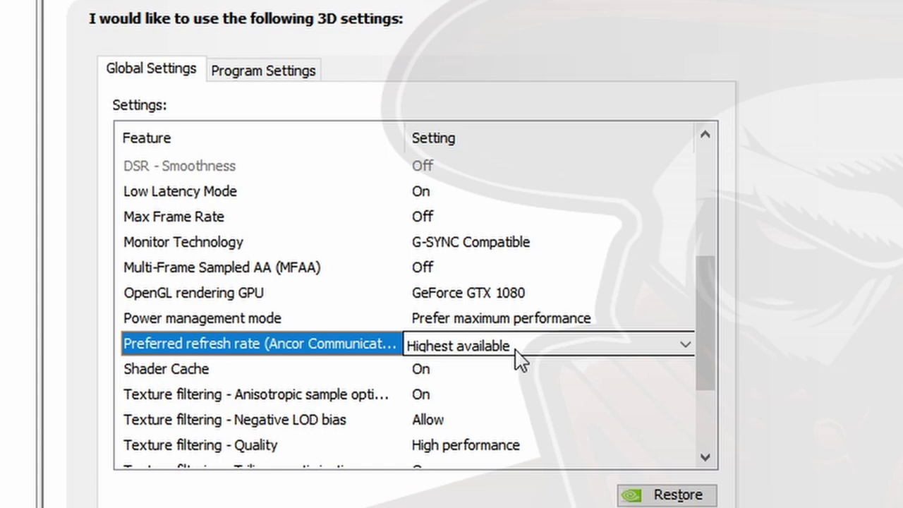
pyautogui.click(517, 357)
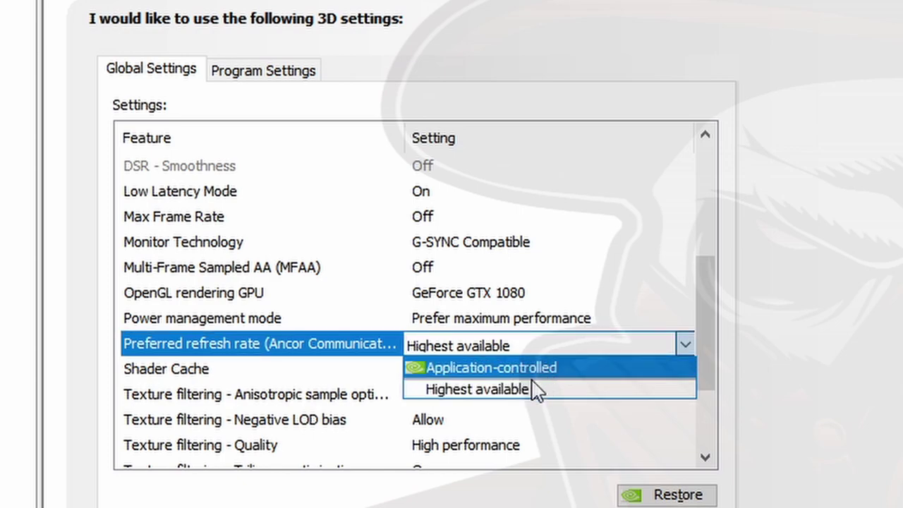
pyautogui.click(519, 392)
# Step: Review the Texture filtering settings for Anisotropic sample optimization, Negative LOD bias and Quality
pyautogui.moveTo(702, 342); pyautogui.dragTo(710, 391)
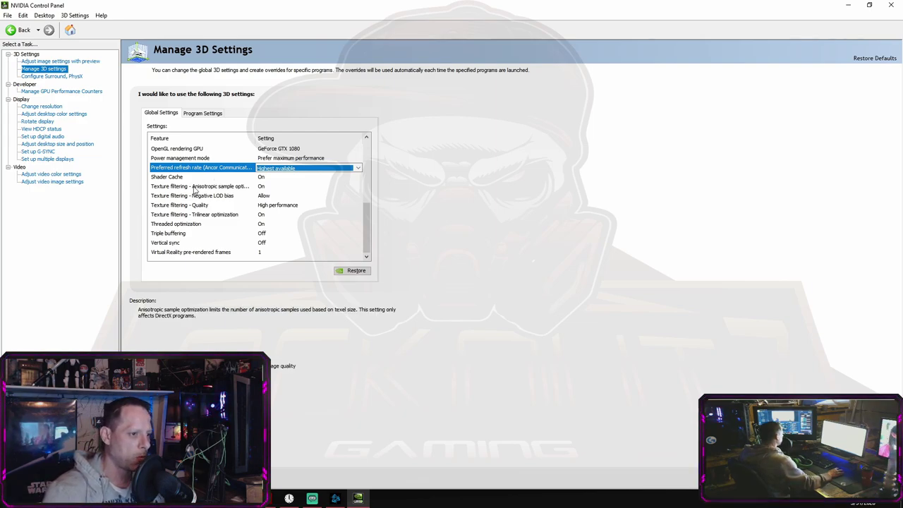
pyautogui.click(235, 188)
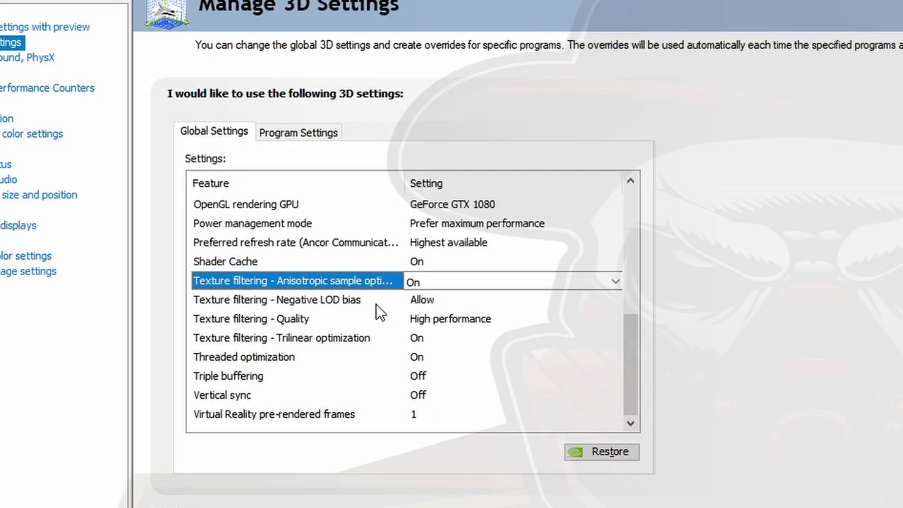
pyautogui.click(372, 311)
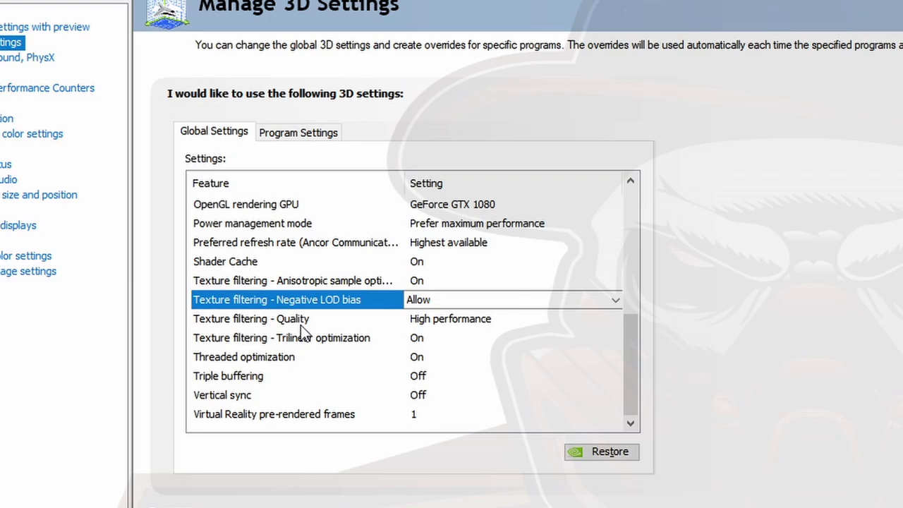
pyautogui.click(474, 327)
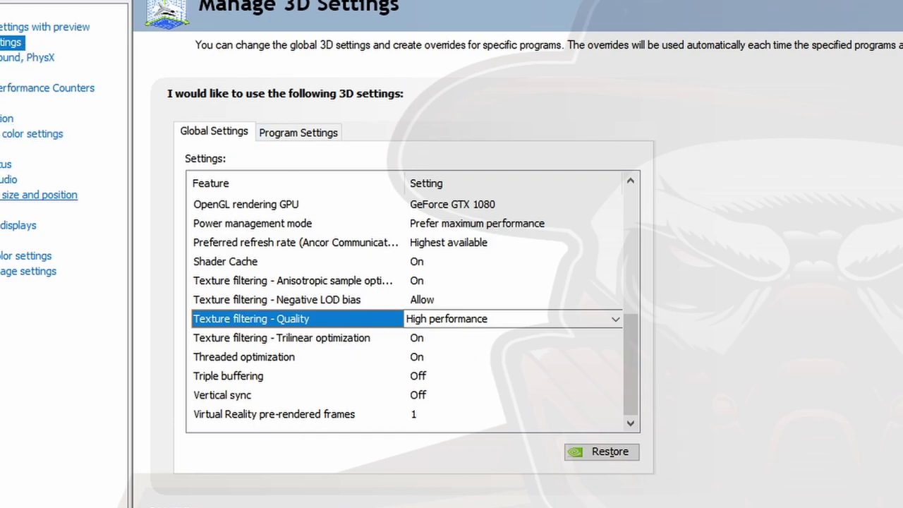
# Step: Go to Set up G-SYNC without applying the pending 3D changes, and look through the video color and video image settings
pyautogui.click(0, 209)
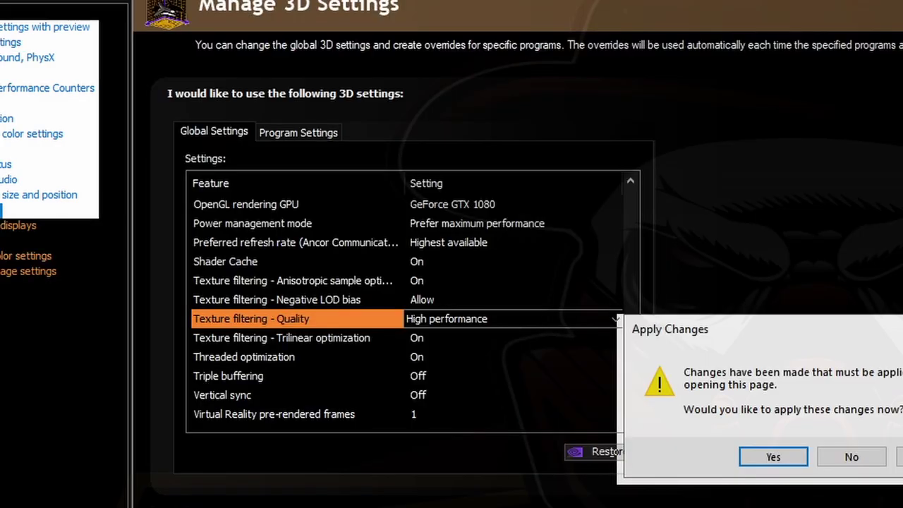
pyautogui.click(850, 457)
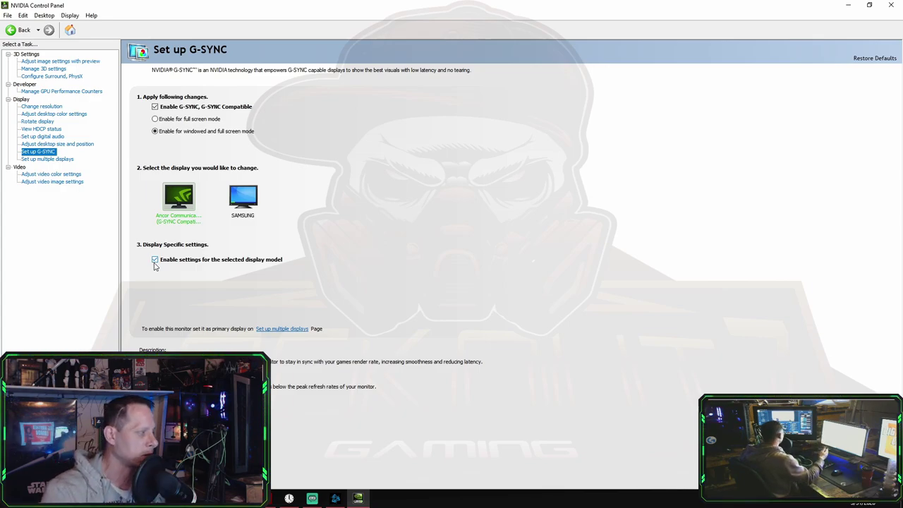
pyautogui.click(55, 174)
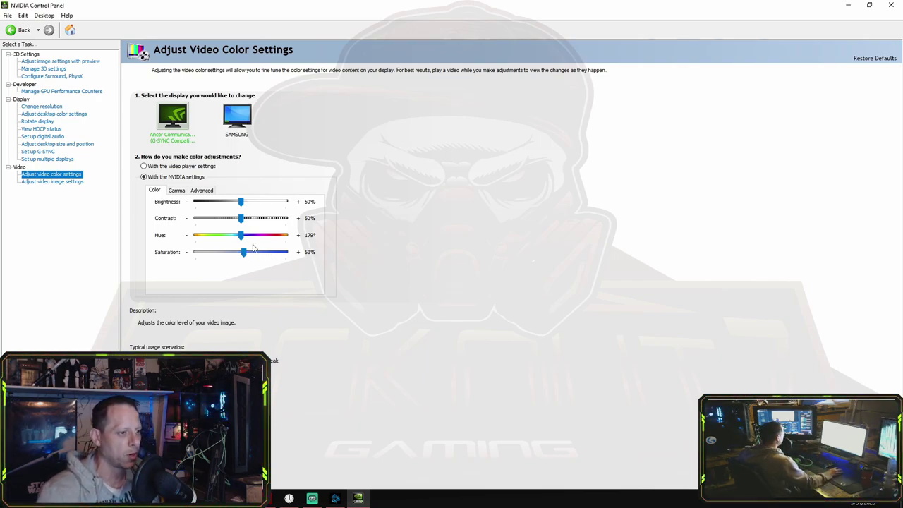
pyautogui.click(57, 182)
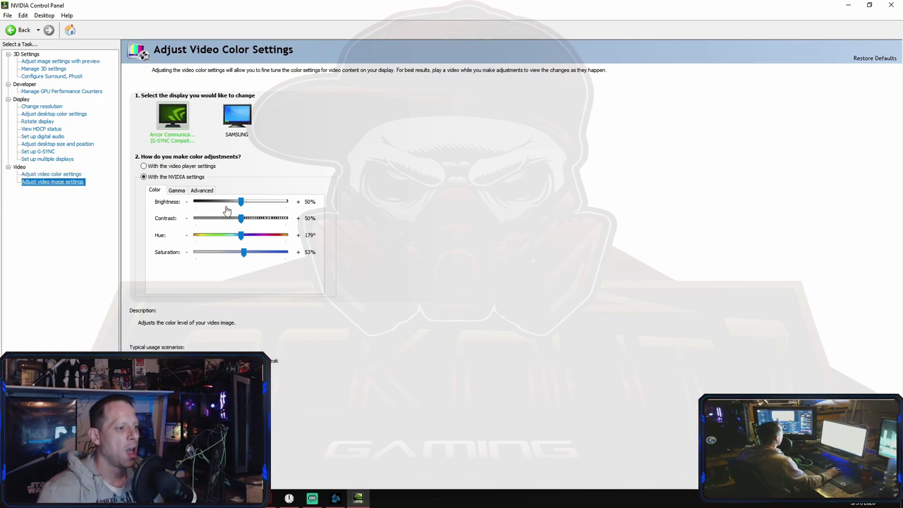
# Step: Review the video image edge enhancement and the video color settings, and close the NVIDIA Control Panel
pyautogui.moveTo(162, 197)
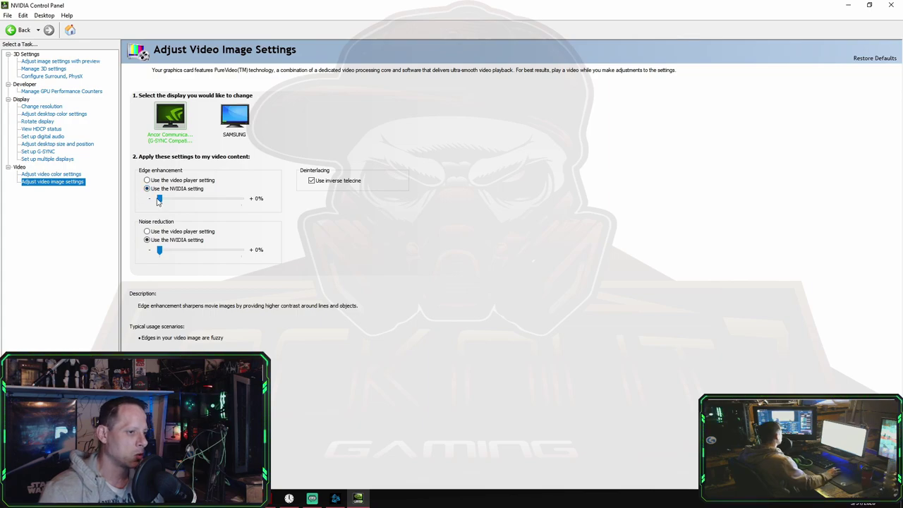
pyautogui.click(50, 175)
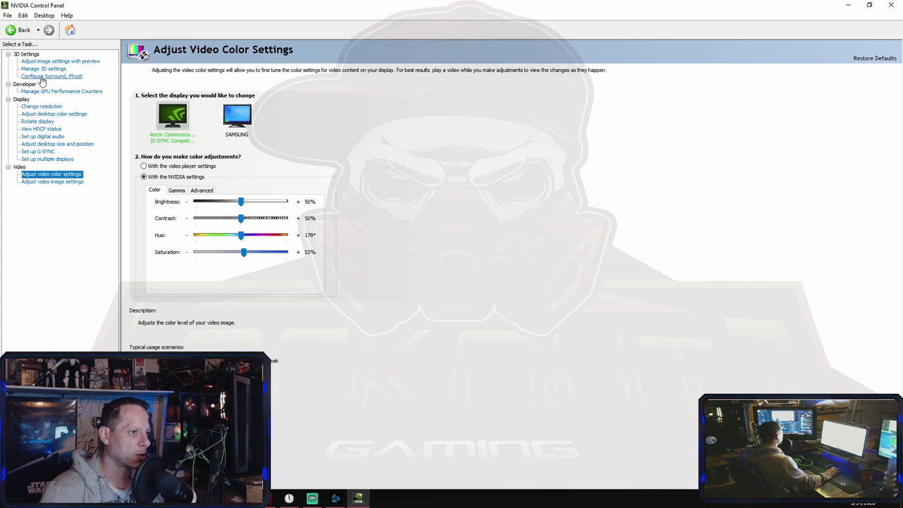
pyautogui.click(891, 5)
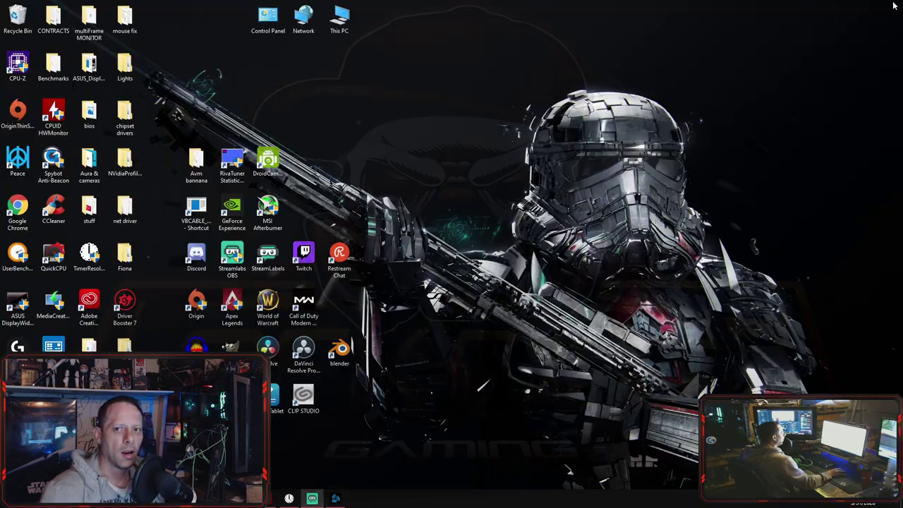
pyautogui.rightClick(434, 141)
pyautogui.click(429, 172)
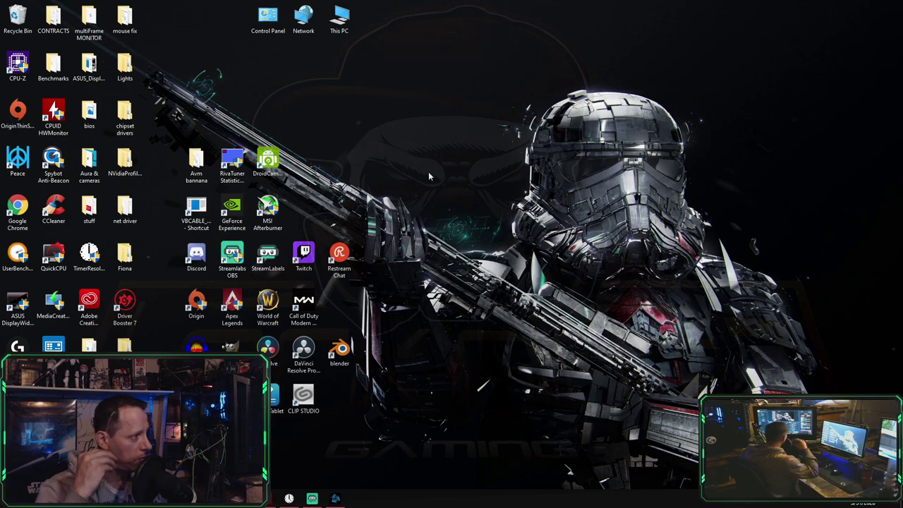
pyautogui.rightClick(475, 201)
pyautogui.click(463, 214)
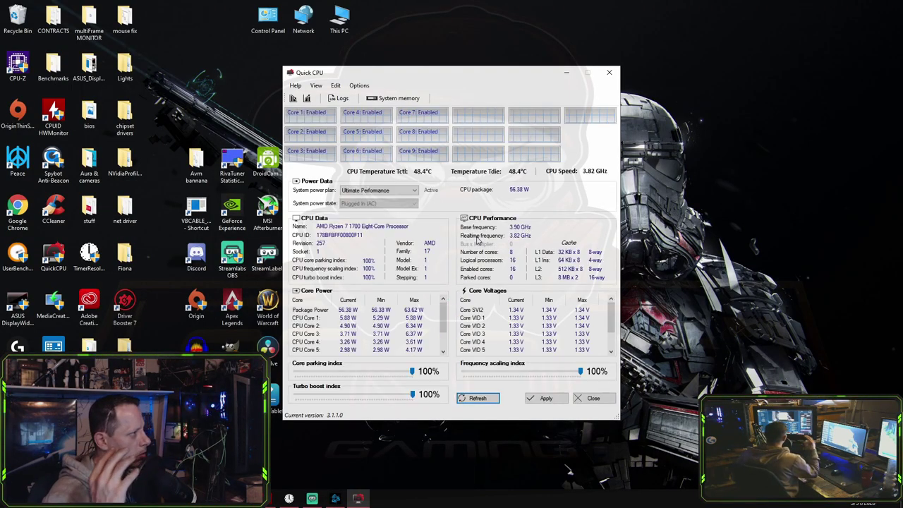
# Step: Close Quick CPU after reviewing its power data, and open Edit power plan from a Windows search for "power"
pyautogui.click(535, 209)
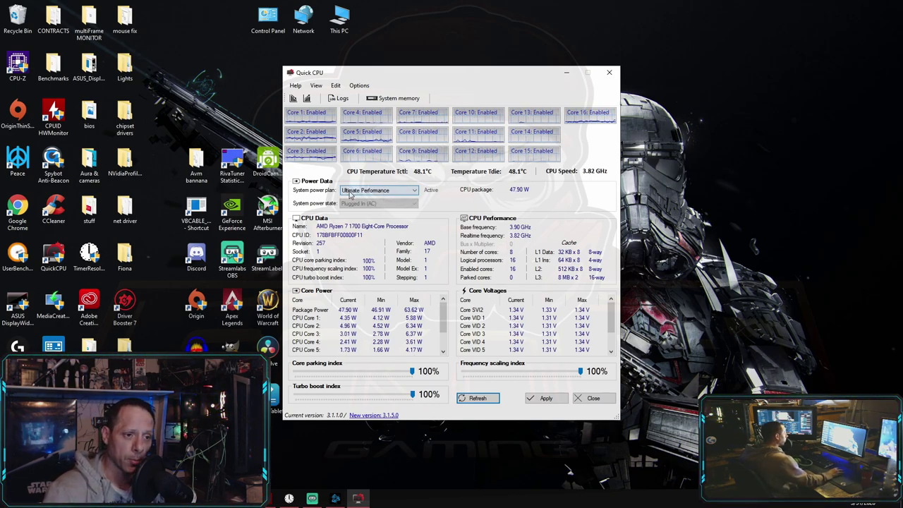
pyautogui.click(610, 74)
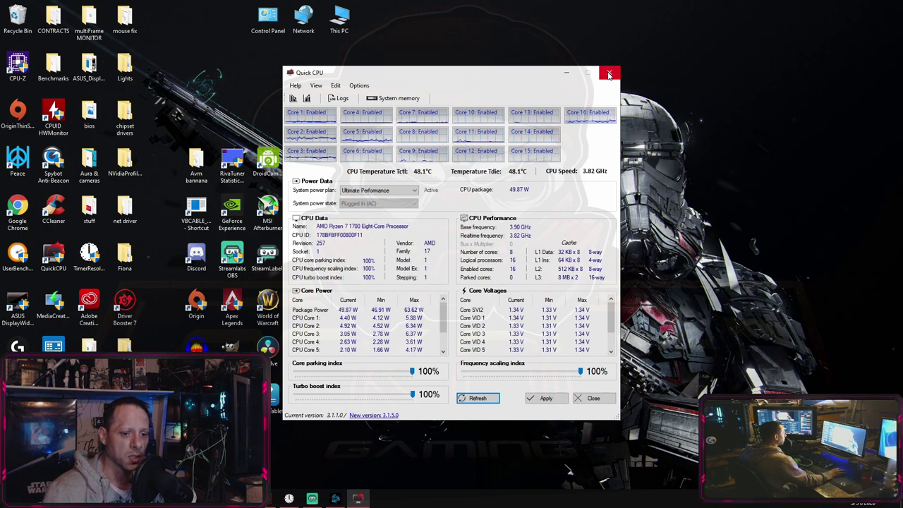
pyautogui.press('super+s')
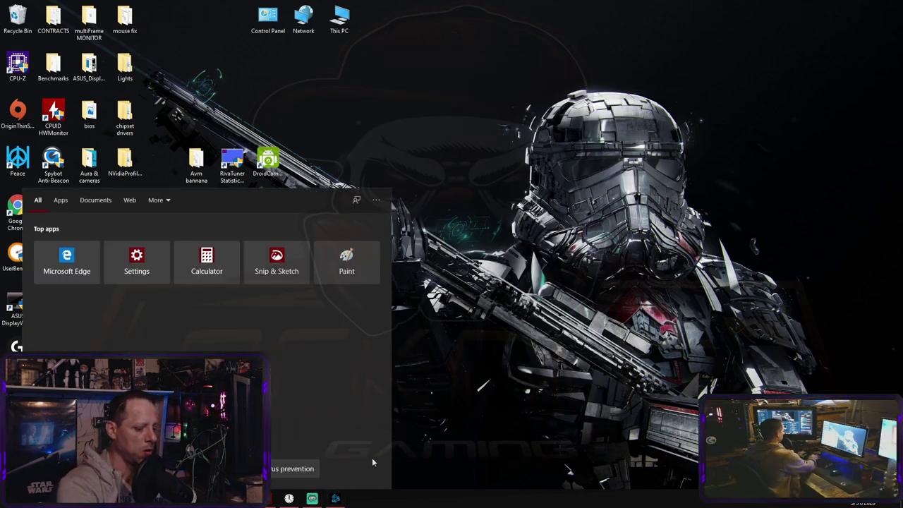
pyautogui.write('power')
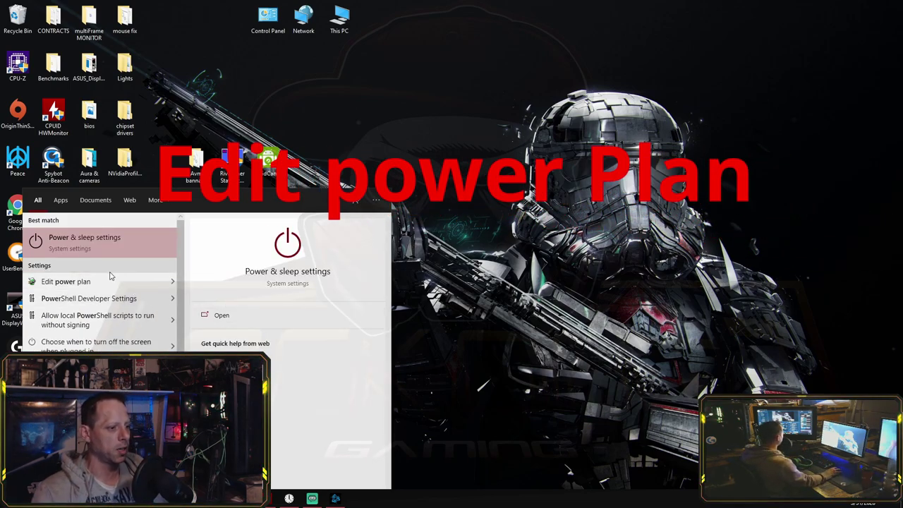
pyautogui.click(51, 282)
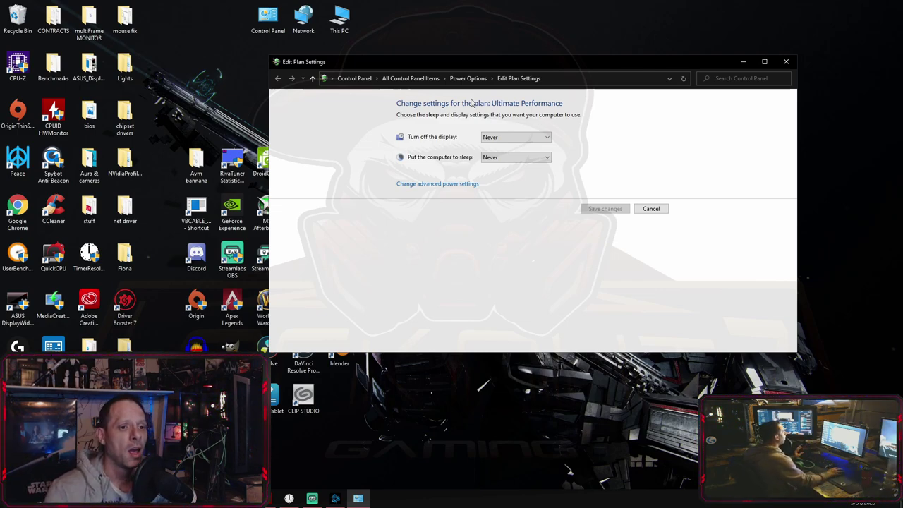
# Step: Look at the advanced power settings and the list of available power plans, and close the advanced settings dialog
pyautogui.click(470, 185)
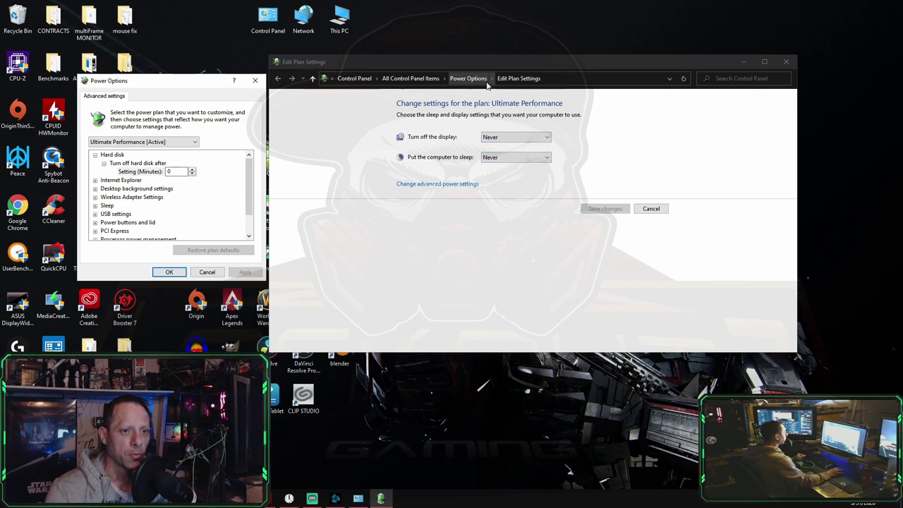
pyautogui.click(470, 79)
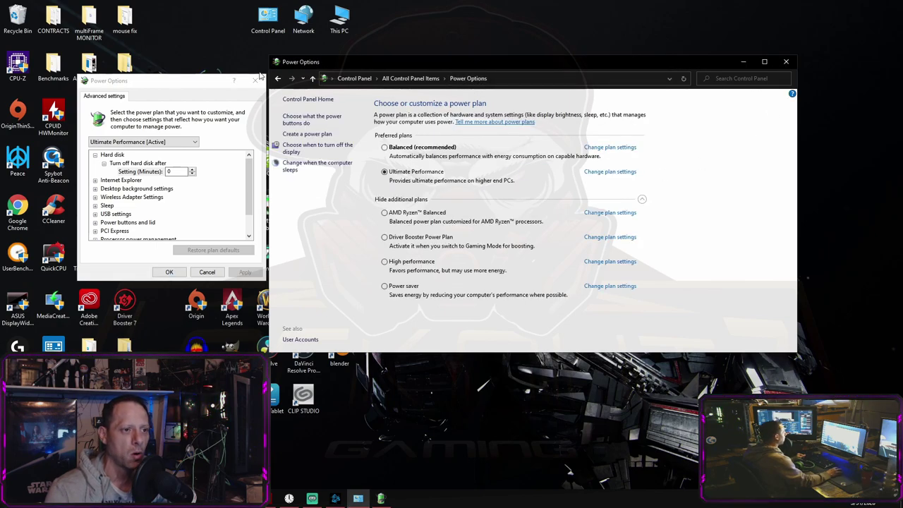
pyautogui.click(258, 78)
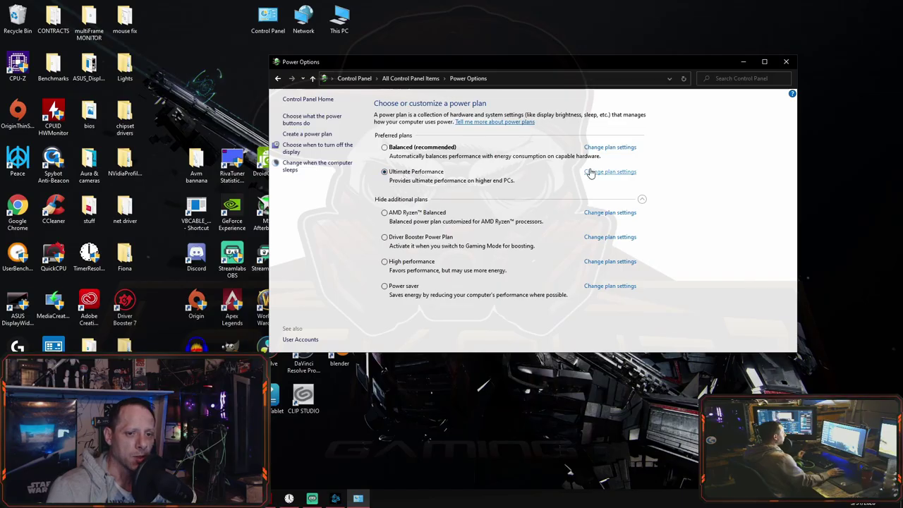
# Step: Open the Ultimate Performance plan's advanced settings and check the wireless adapter's Power Saving Mode
pyautogui.click(610, 171)
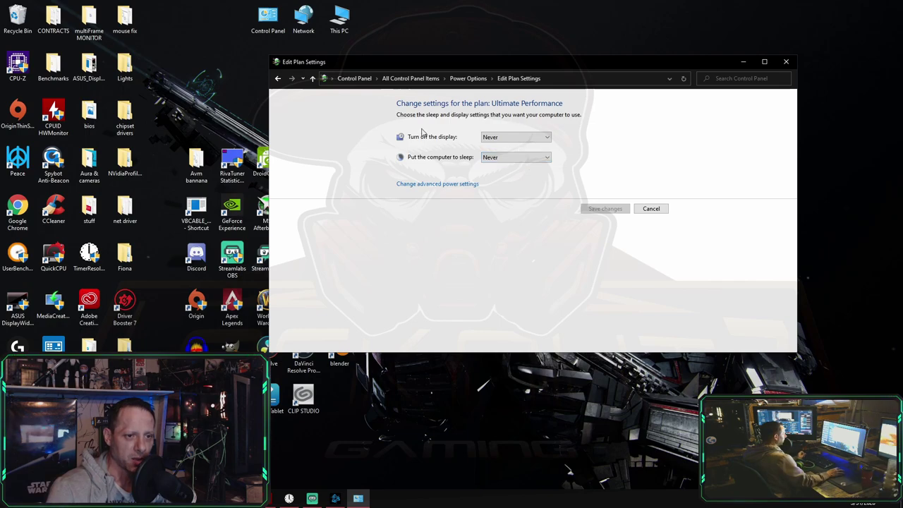
pyautogui.click(464, 187)
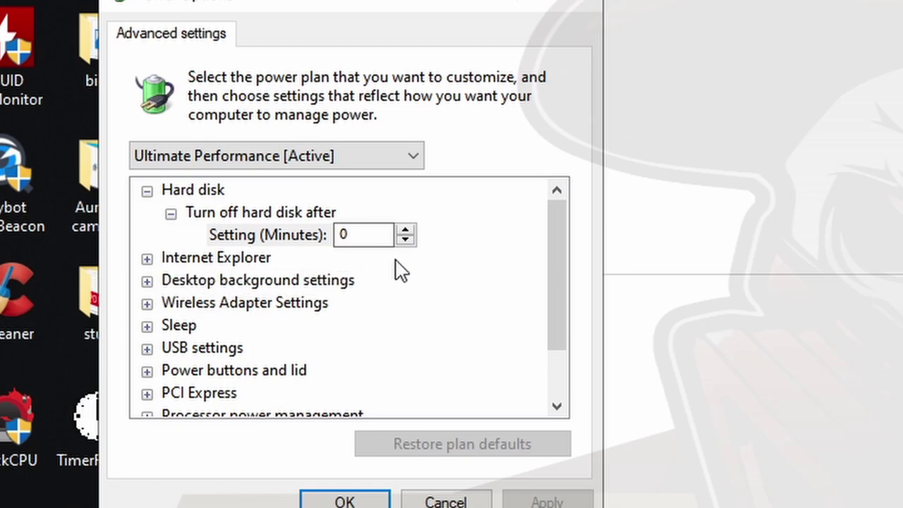
pyautogui.moveTo(562, 233); pyautogui.dragTo(559, 262)
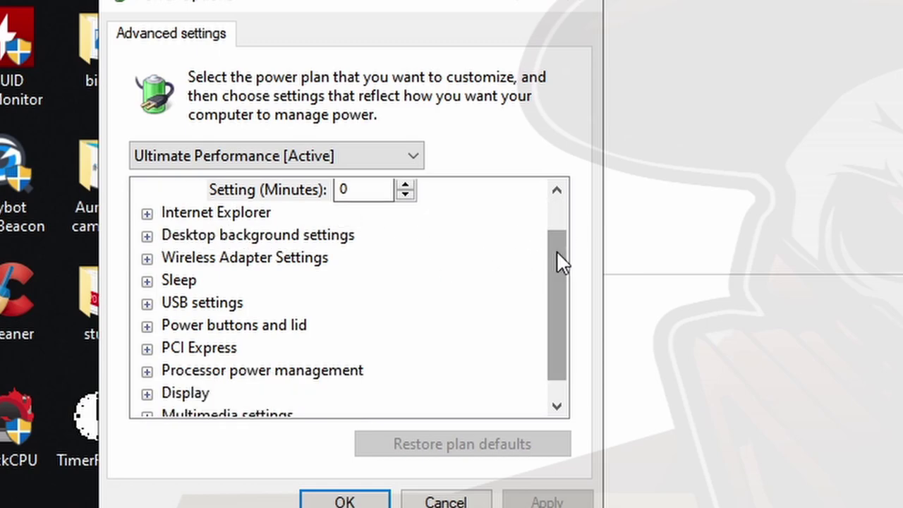
pyautogui.click(148, 258)
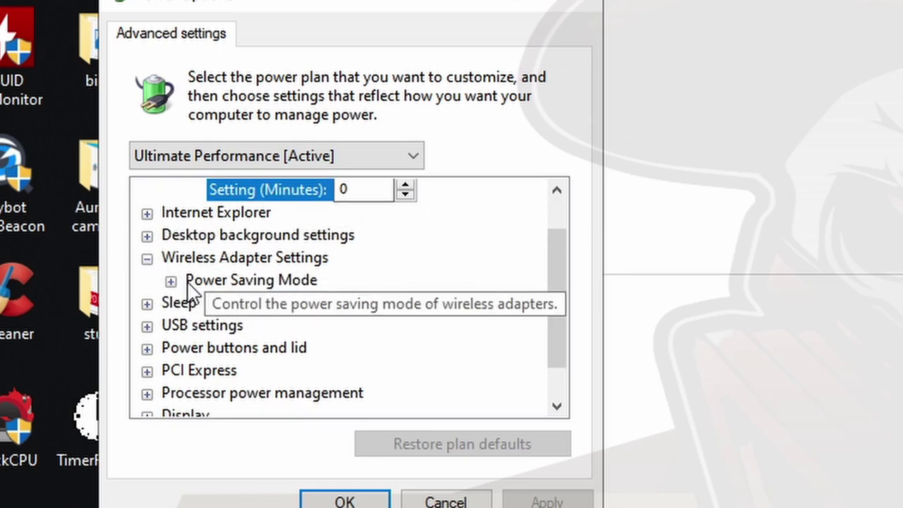
pyautogui.click(171, 281)
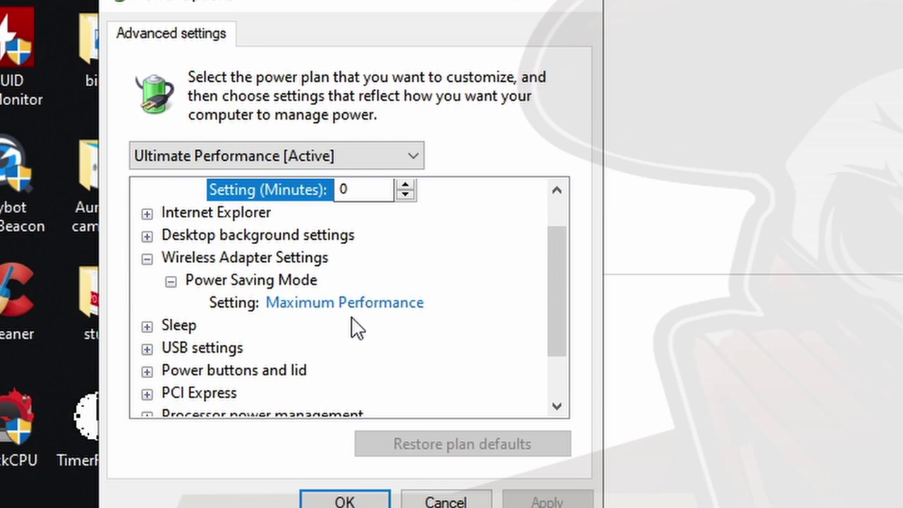
pyautogui.click(147, 259)
# Step: Check the Sleep after and Allow wake timers settings in the plan's Sleep section
pyautogui.click(146, 281)
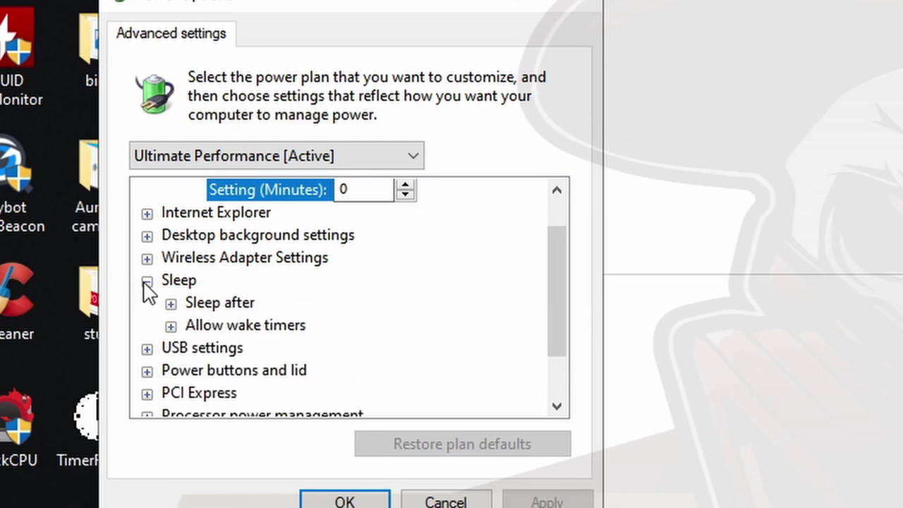
pyautogui.click(171, 304)
pyautogui.click(171, 304)
pyautogui.click(171, 326)
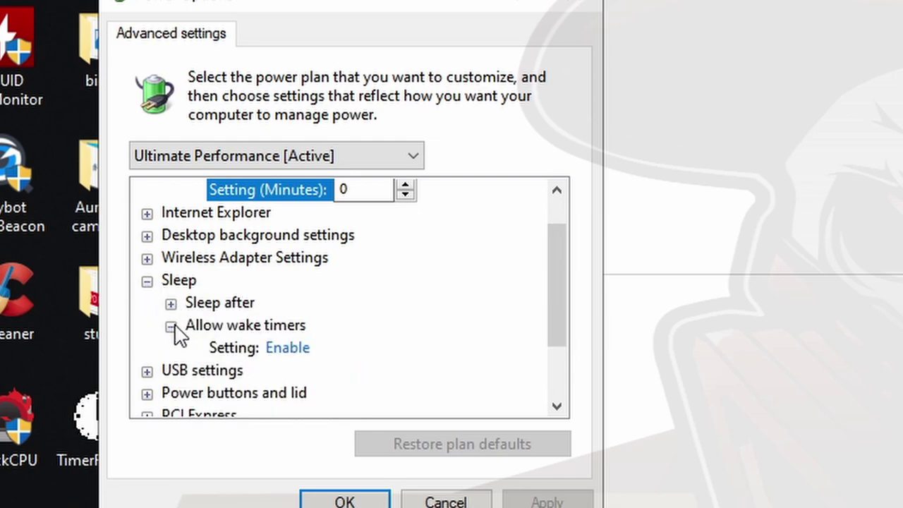
pyautogui.click(170, 325)
pyautogui.click(146, 280)
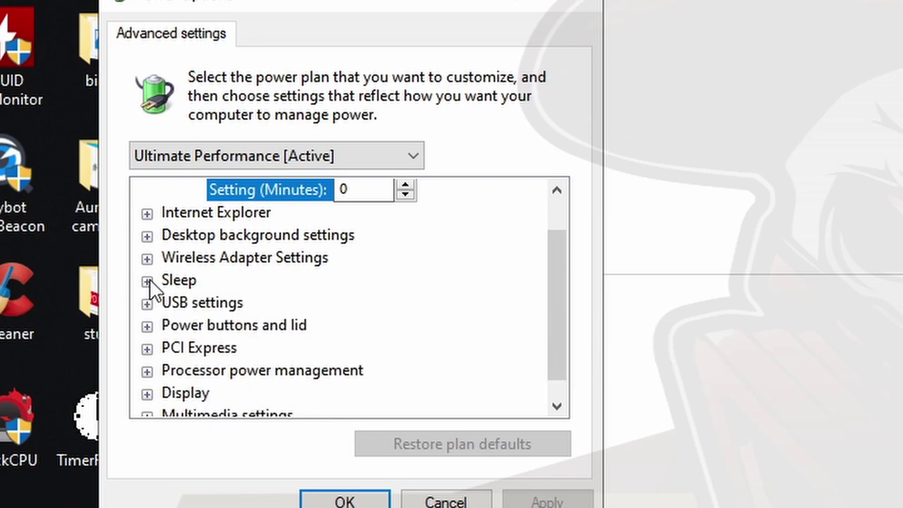
# Step: Check the minimum processor state, maximum processor state and system cooling policy under Processor power management
pyautogui.scroll(-1, 555, 315)
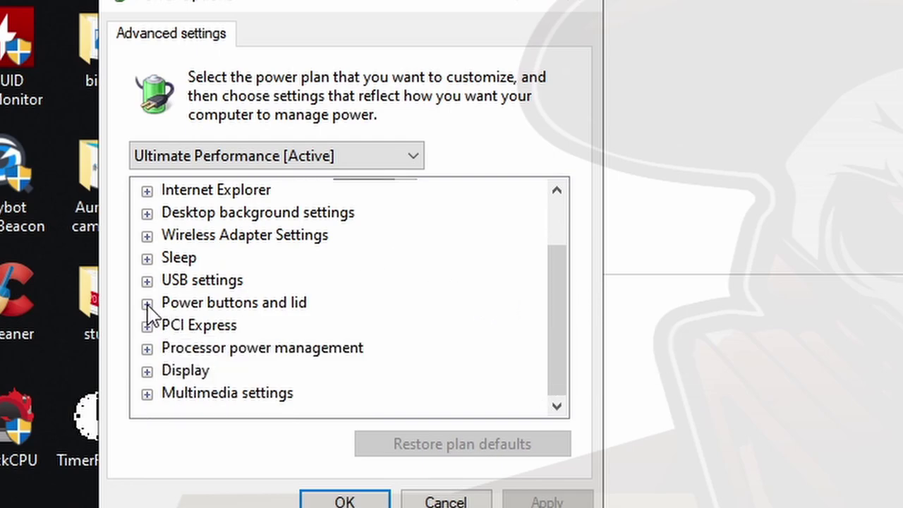
pyautogui.click(147, 348)
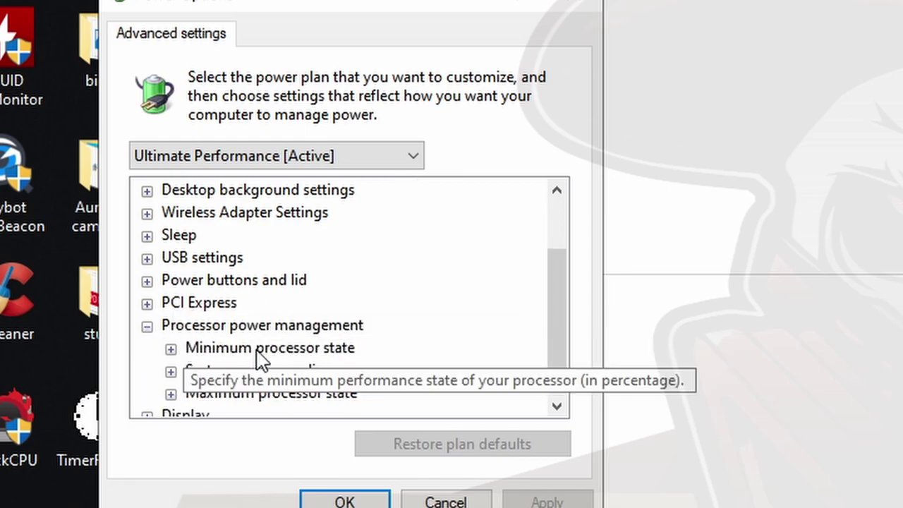
pyautogui.click(171, 348)
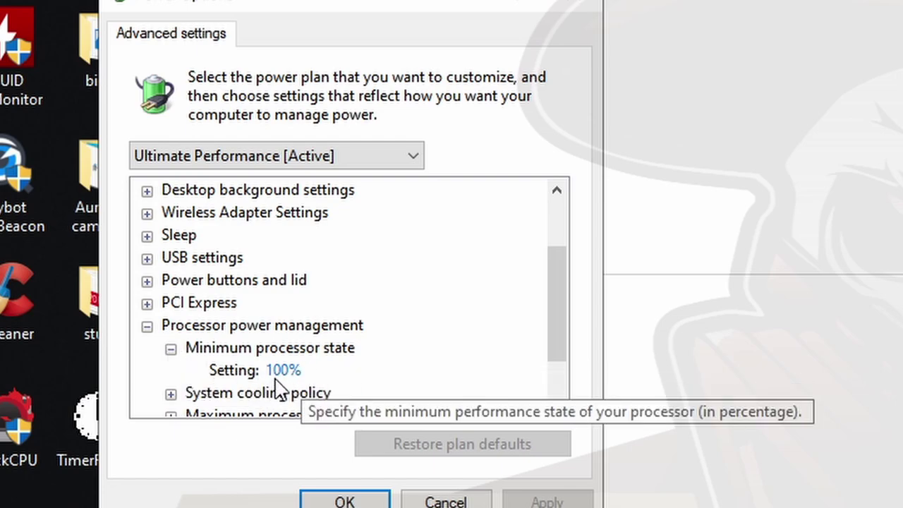
pyautogui.click(171, 349)
pyautogui.click(171, 394)
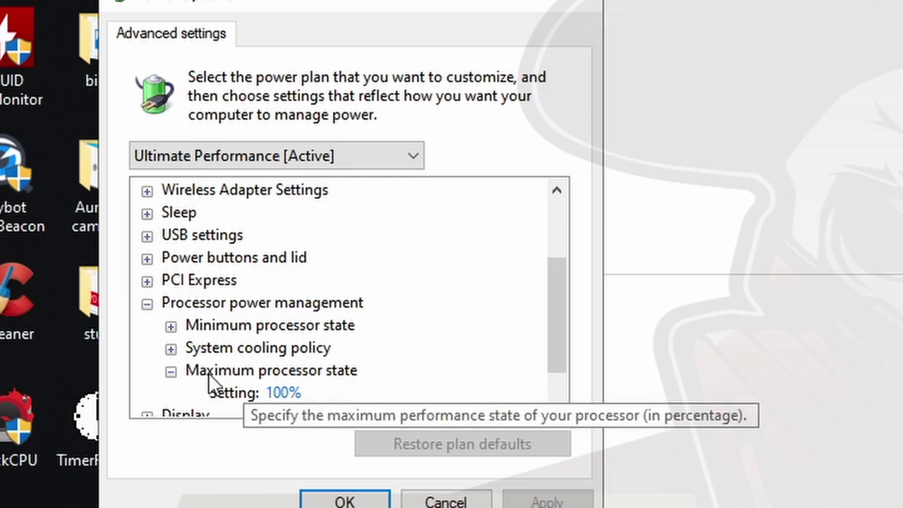
pyautogui.click(170, 371)
pyautogui.click(171, 349)
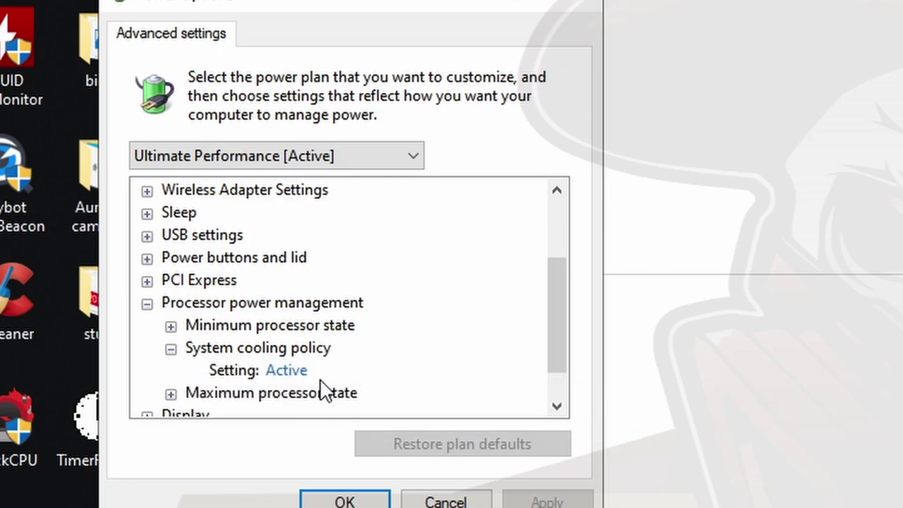
pyautogui.click(171, 349)
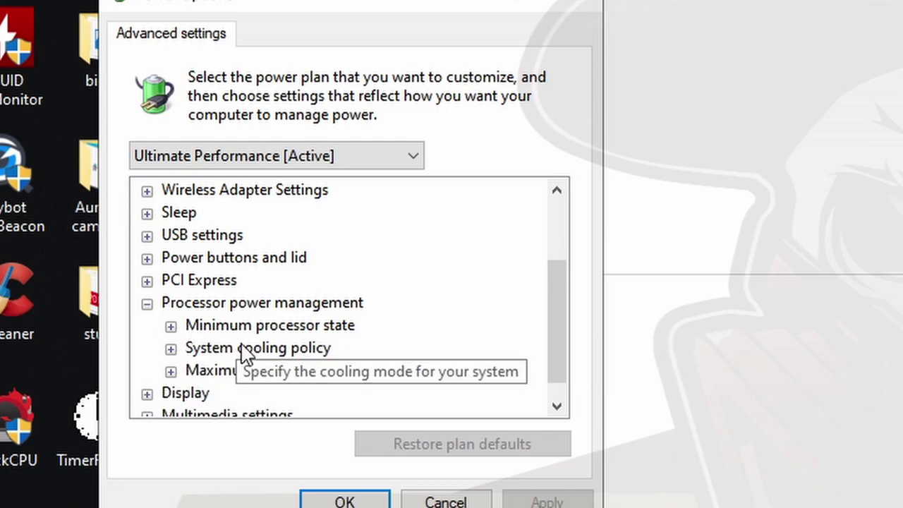
pyautogui.click(148, 303)
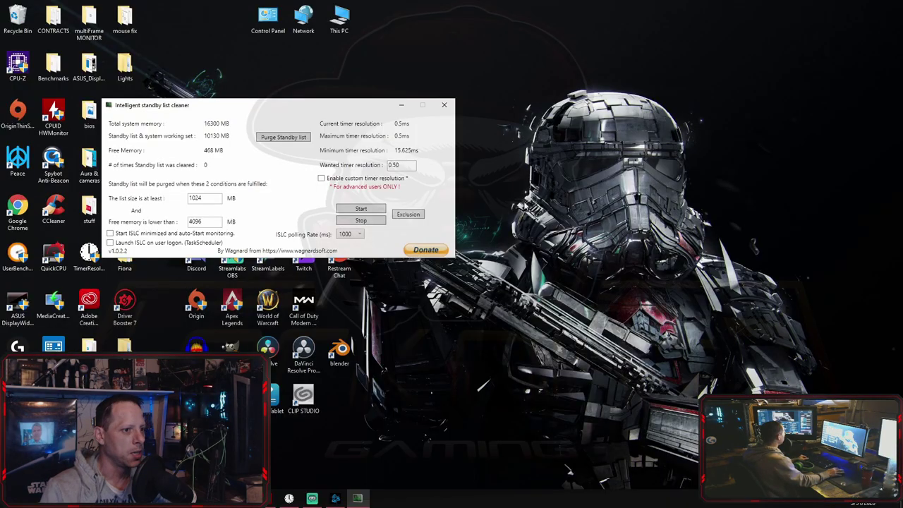
# Step: Move the Intelligent standby list cleaner window towards the desktop's center and review its list size and free memory purge thresholds
pyautogui.moveTo(235, 106); pyautogui.dragTo(429, 101)
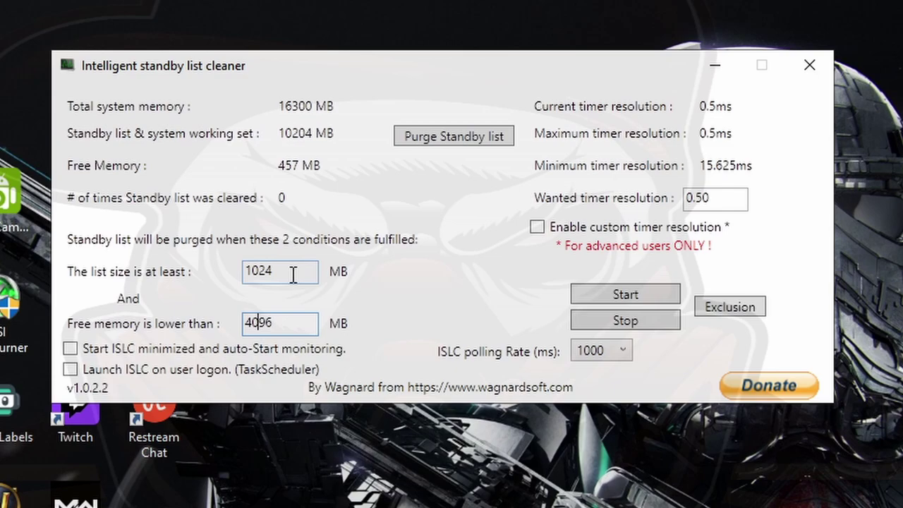
pyautogui.click(287, 271)
pyautogui.moveTo(275, 271); pyautogui.dragTo(248, 283)
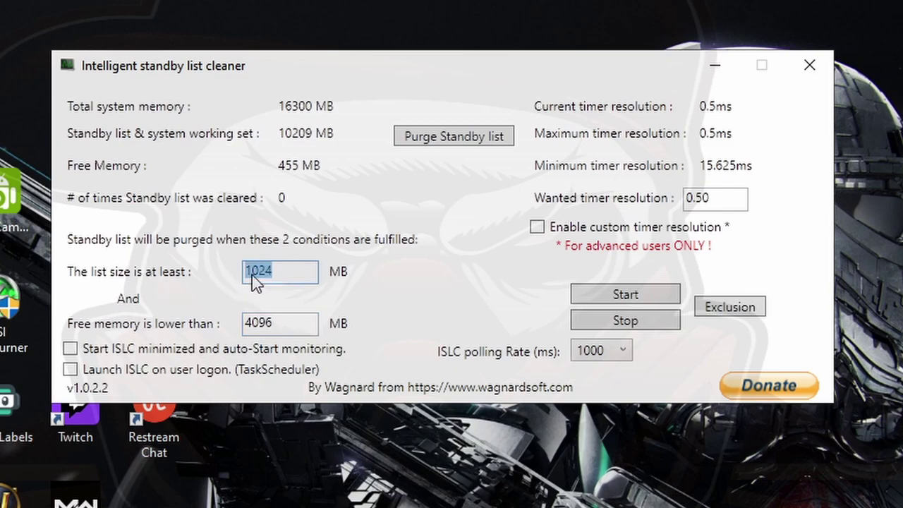
pyautogui.click(284, 277)
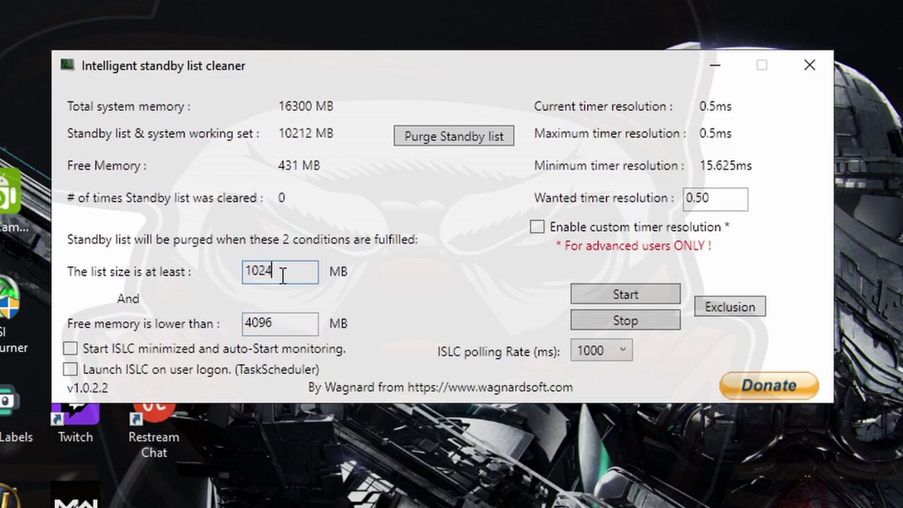
pyautogui.moveTo(289, 326); pyautogui.dragTo(244, 334)
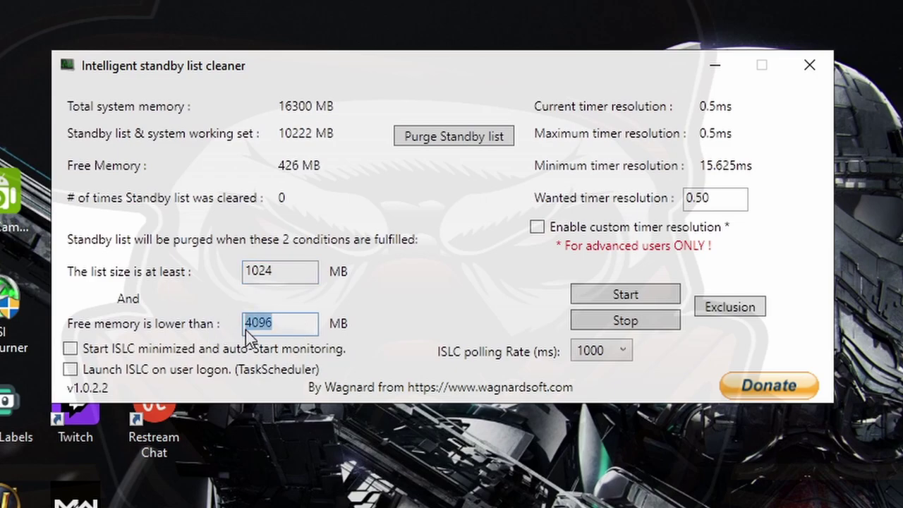
pyautogui.click(275, 328)
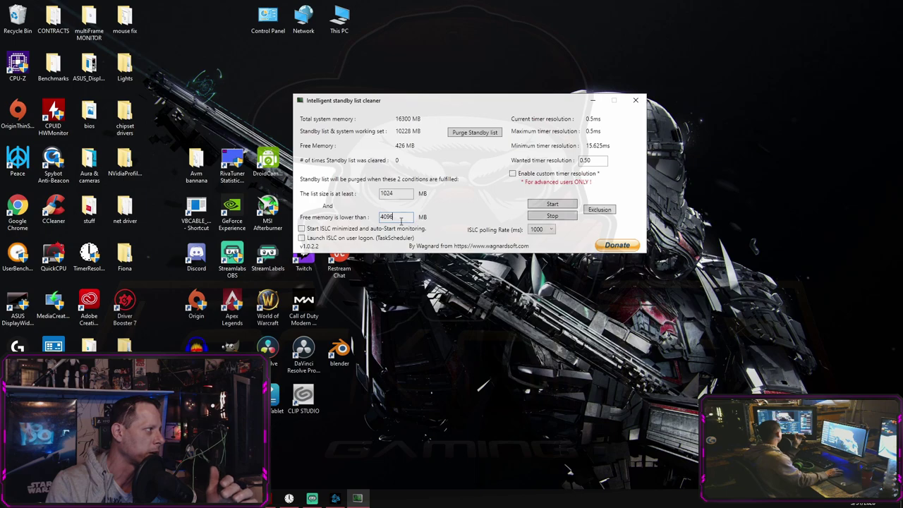
pyautogui.doubleClick(409, 220)
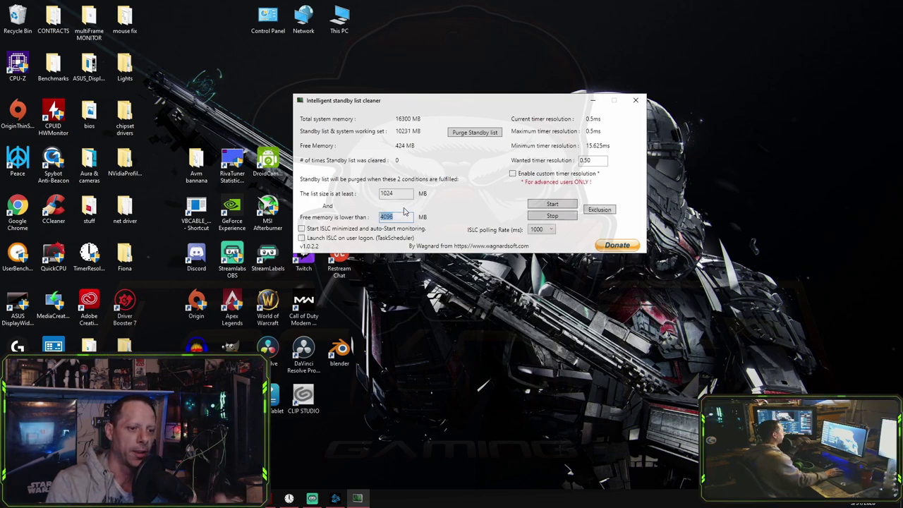
pyautogui.click(389, 219)
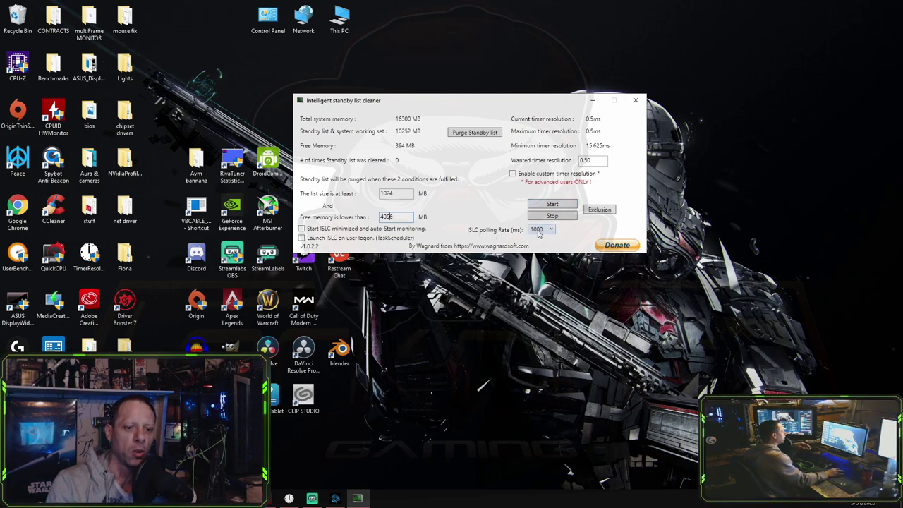
# Step: Select an ISLC polling rate of 1000 ms and start the standby list monitoring
pyautogui.click(540, 230)
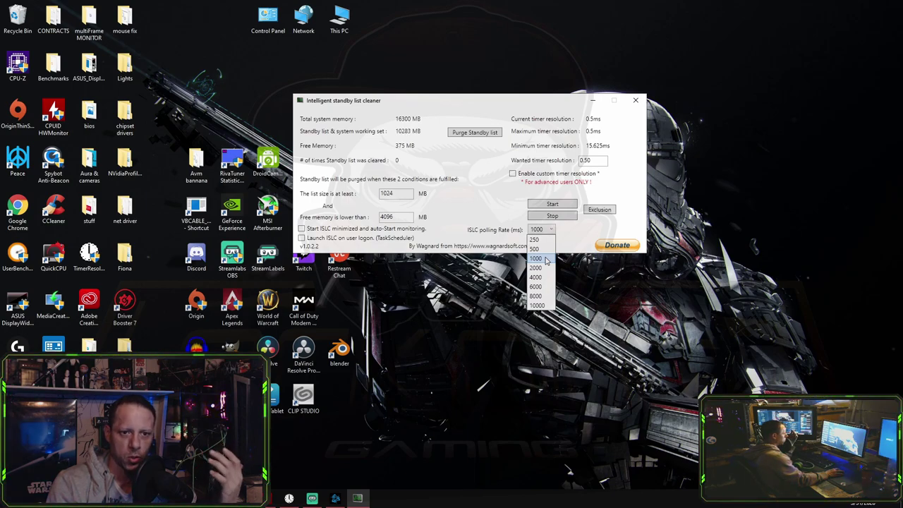
pyautogui.click(546, 261)
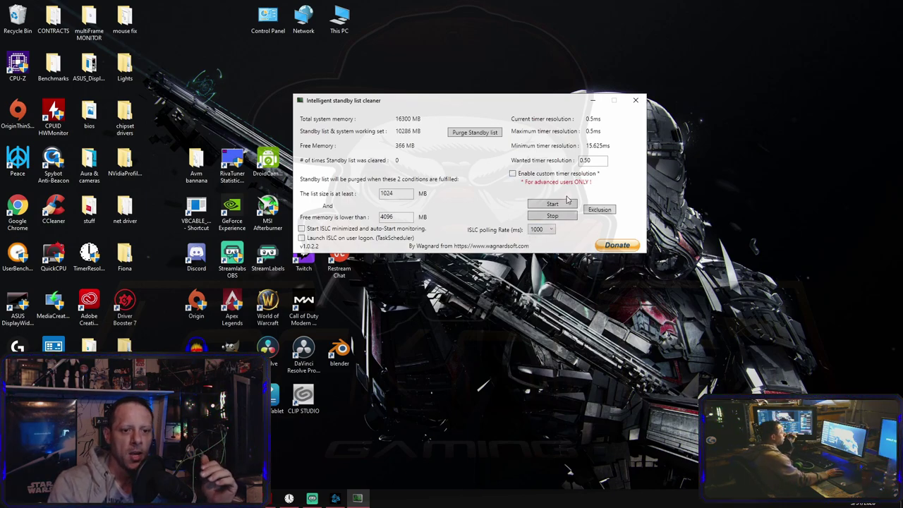
pyautogui.click(553, 206)
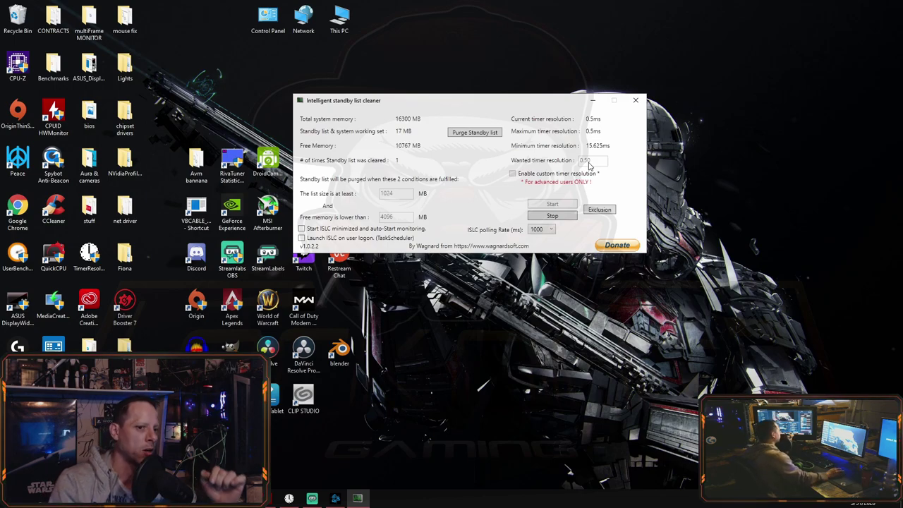
# Step: Bring up Set Timer Resolution beneath the standby list cleaner, apply the Maximum timer resolution, and check the current resolution
pyautogui.click(289, 499)
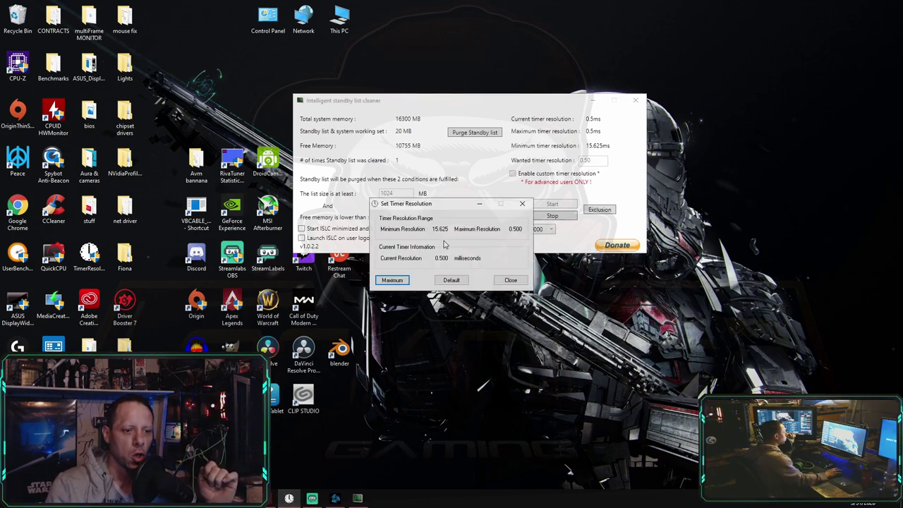
pyautogui.moveTo(451, 211); pyautogui.dragTo(523, 270)
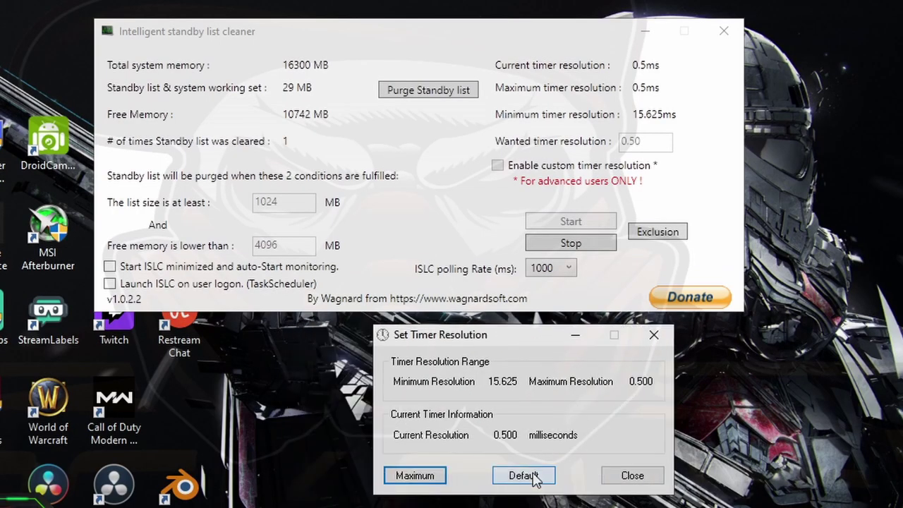
pyautogui.click(525, 474)
pyautogui.click(427, 482)
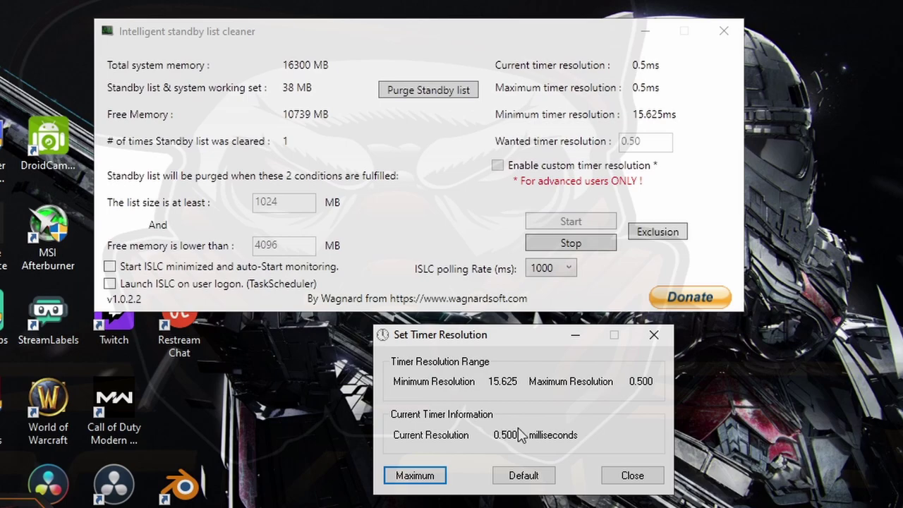
pyautogui.moveTo(489, 438); pyautogui.dragTo(535, 439)
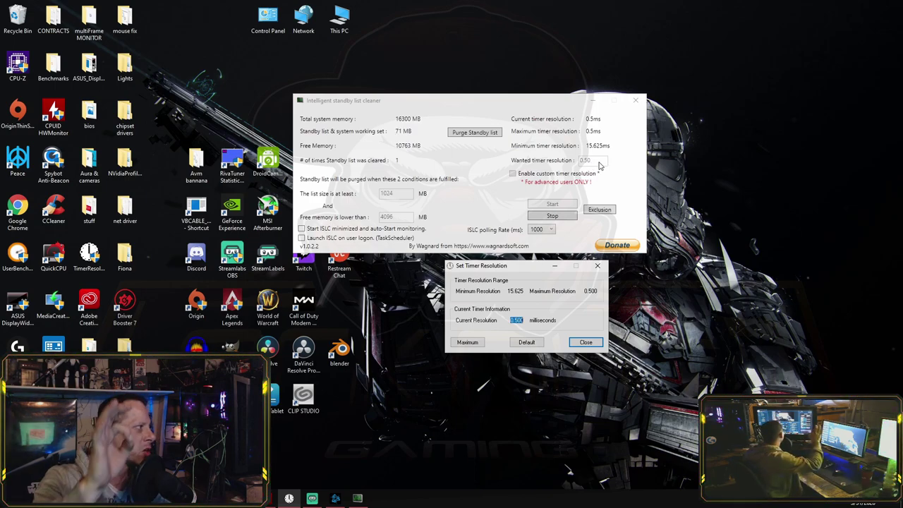
# Step: Rearrange the cleaner and Set Timer Resolution windows to compare their current timer resolution readings
pyautogui.moveTo(517, 269)
pyautogui.mouseDown()
pyautogui.moveTo(440, 24)
pyautogui.moveTo(460, 125)
pyautogui.moveTo(520, 287)
pyautogui.mouseUp()
pyautogui.moveTo(423, 100); pyautogui.dragTo(433, 89)
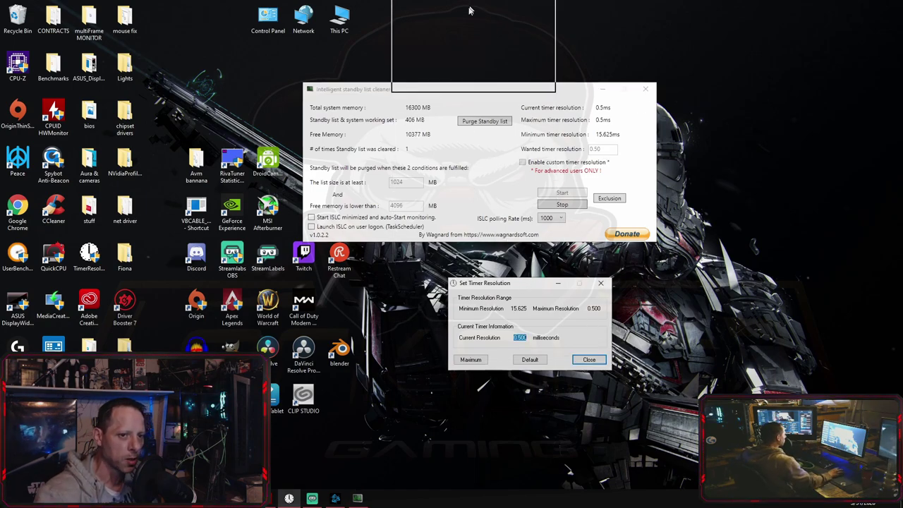
pyautogui.moveTo(525, 287); pyautogui.dragTo(460, 27)
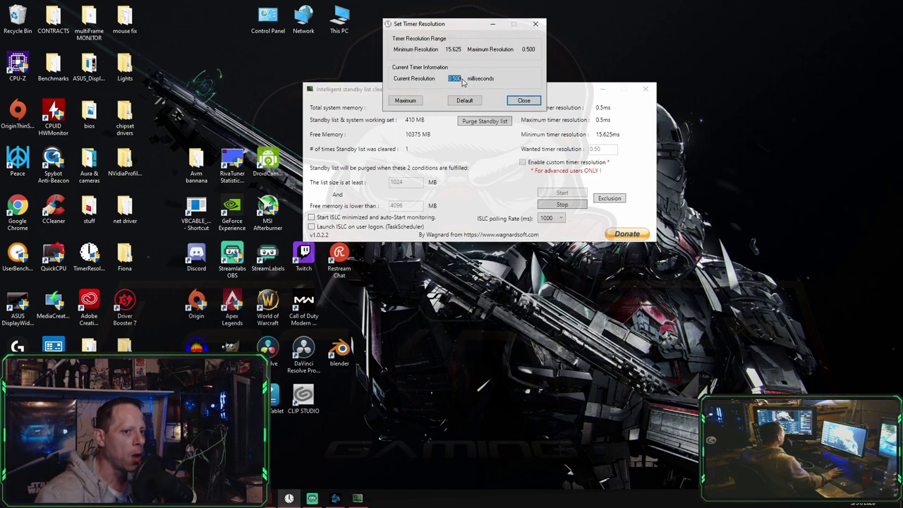
pyautogui.click(450, 79)
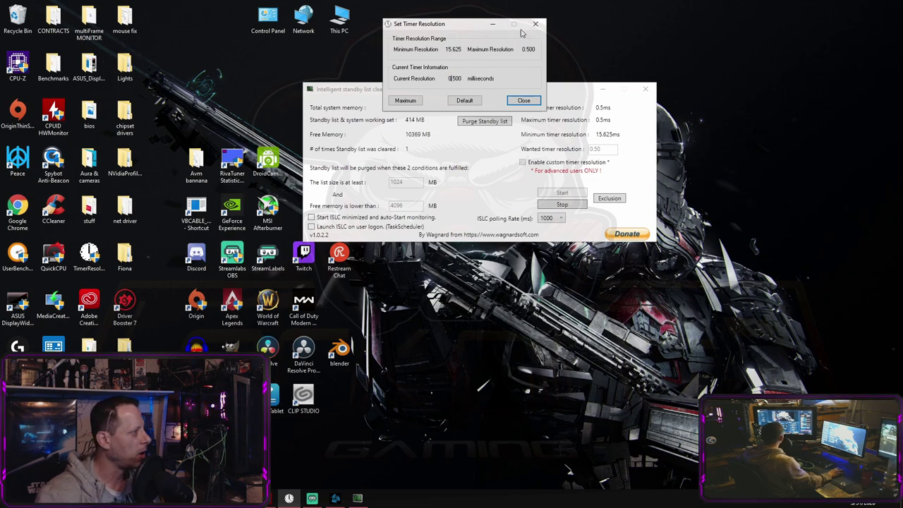
pyautogui.moveTo(455, 28); pyautogui.dragTo(481, 263)
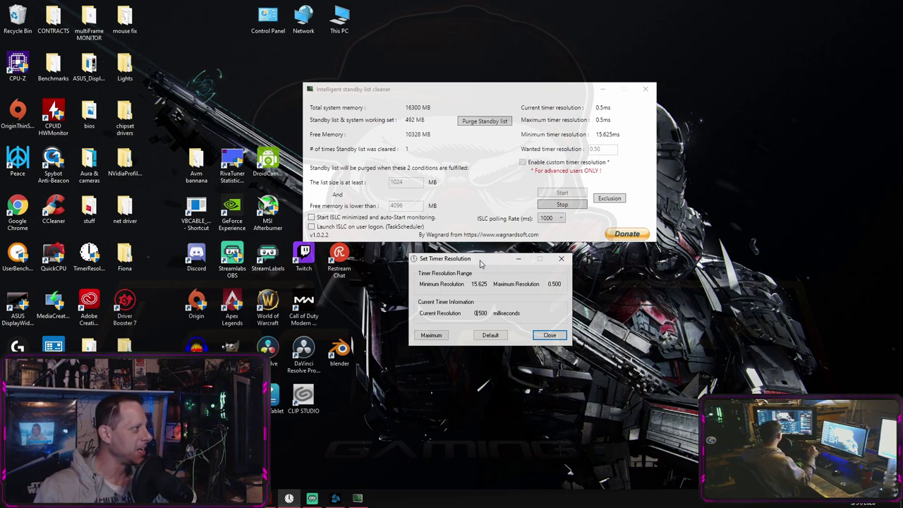
# Step: Stop the standby list monitoring and clear the desktop by closing the cleaner and minimizing Set Timer Resolution
pyautogui.click(560, 204)
pyautogui.click(644, 90)
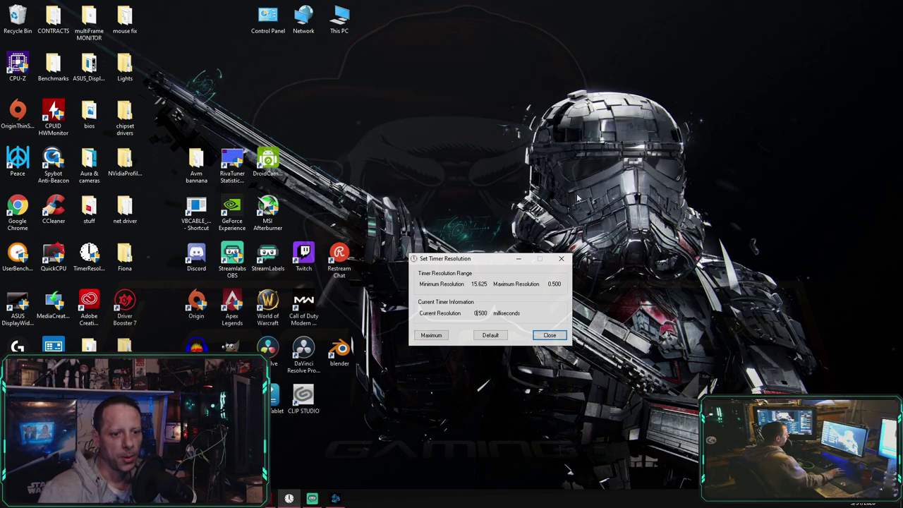
pyautogui.click(519, 258)
pyautogui.rightClick(525, 173)
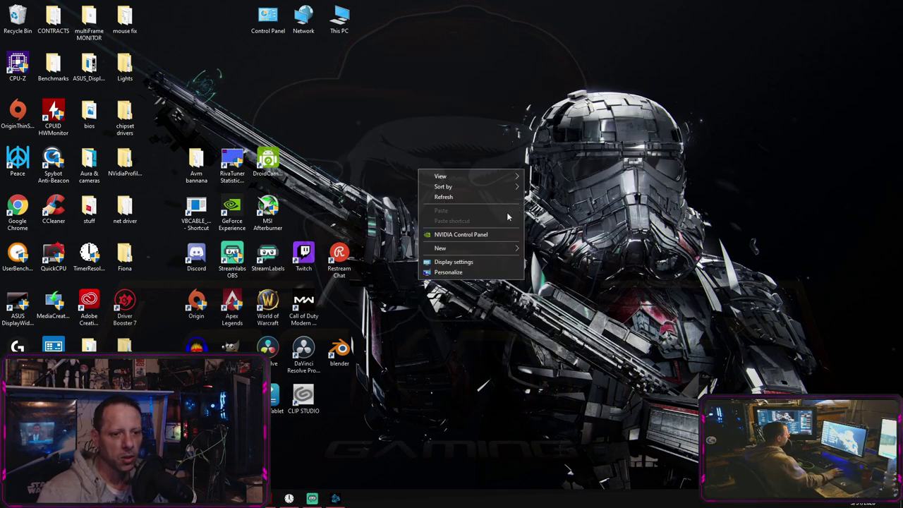
pyautogui.click(476, 195)
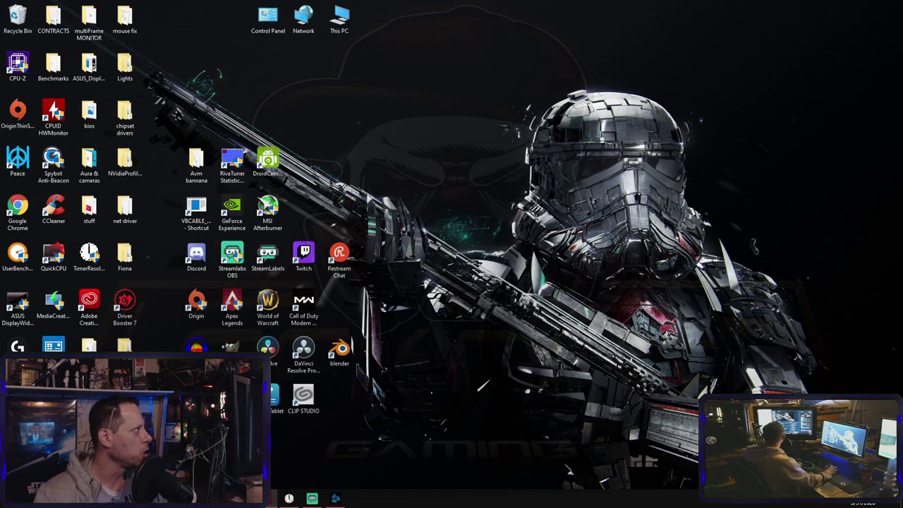
# Step: Switch to CPUID HWMonitor and check the AMD Ryzen 7 1700's currents, utilization and core clocks
pyautogui.moveTo(506, 113); pyautogui.dragTo(614, 113)
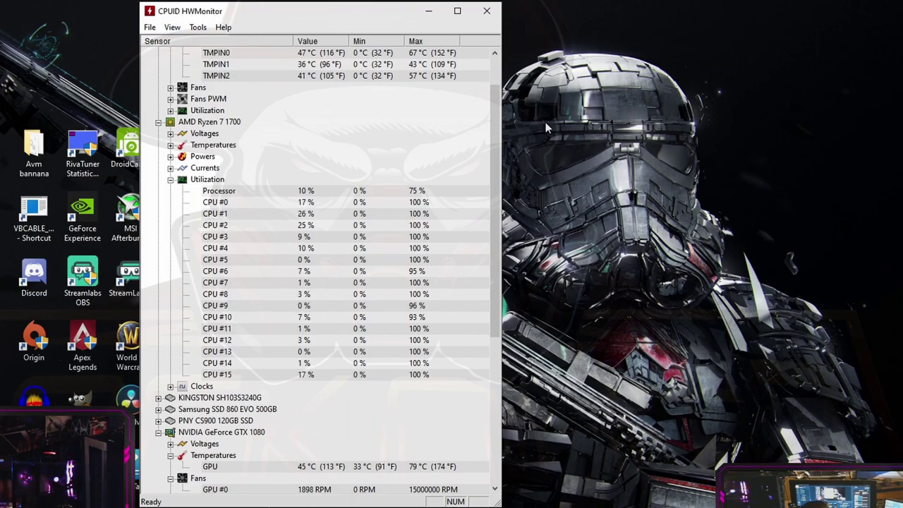
pyautogui.scroll(2, 492, 180)
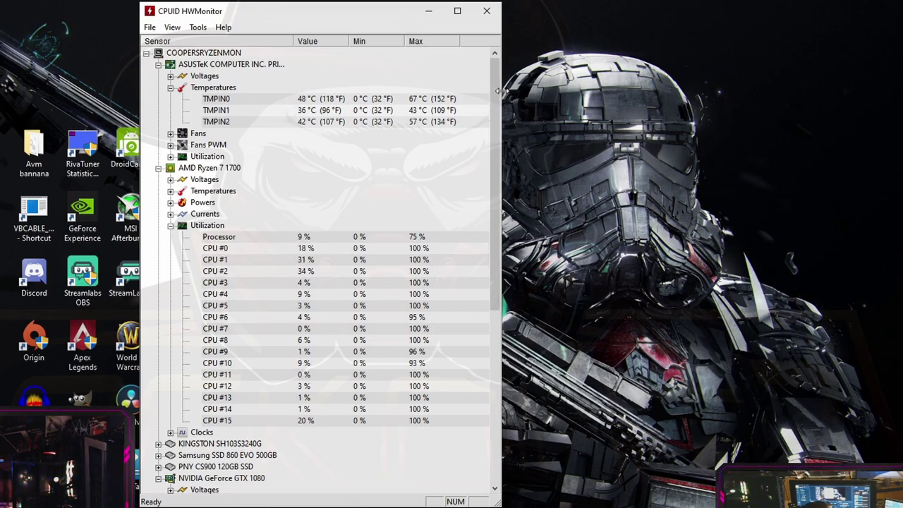
pyautogui.scroll(-2, 318, 163)
pyautogui.click(170, 168)
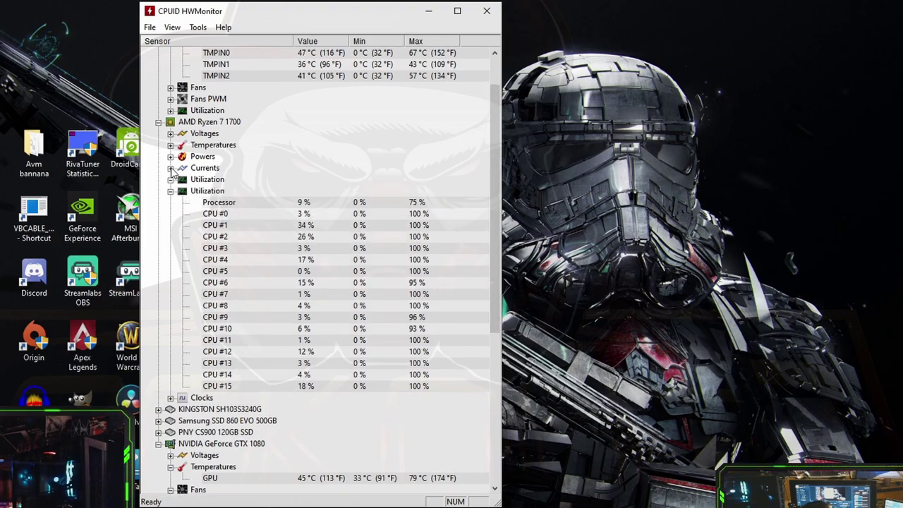
pyautogui.click(170, 168)
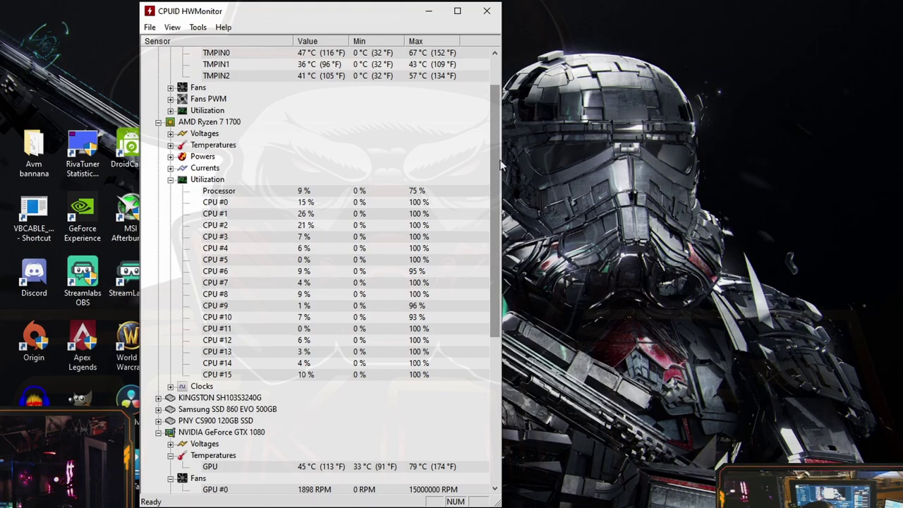
pyautogui.scroll(-5, 439, 240)
pyautogui.click(170, 213)
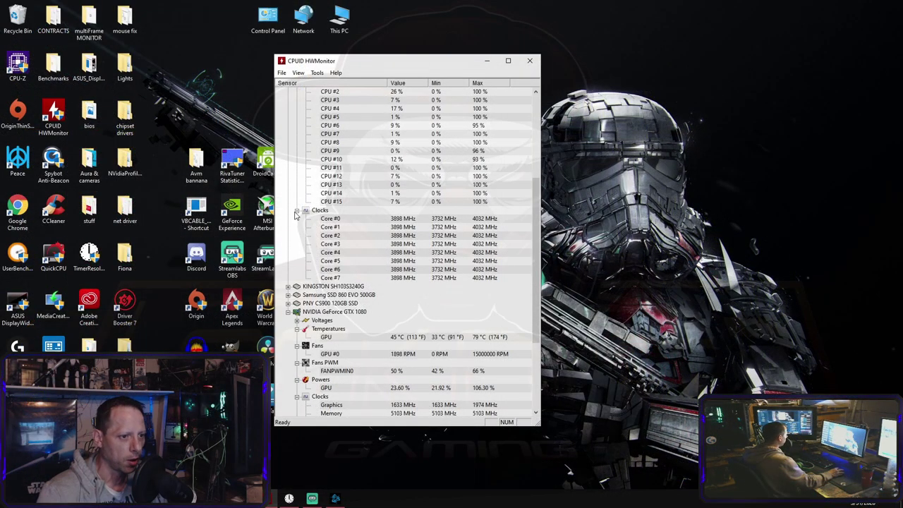
pyautogui.click(297, 210)
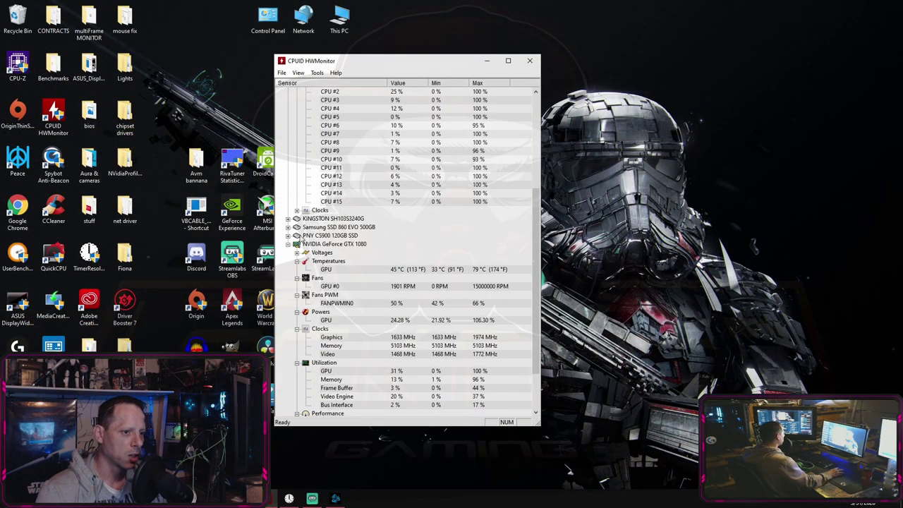
# Step: Check the sensor readings of the Kingston, Samsung and PNY drives, collapsing each drive's entry again
pyautogui.click(288, 218)
pyautogui.click(288, 269)
pyautogui.click(288, 312)
pyautogui.click(288, 312)
pyautogui.click(288, 269)
pyautogui.click(288, 219)
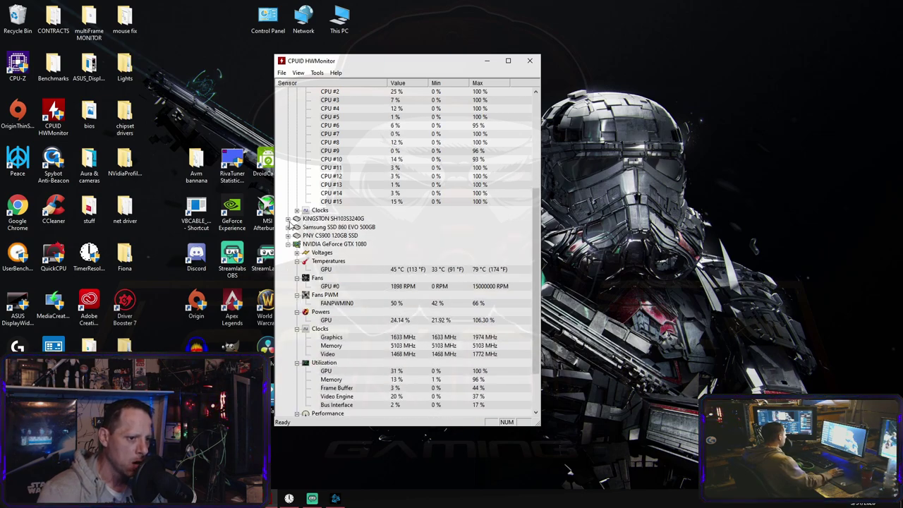
# Step: Review the NVIDIA GeForce GTX 1080 and processor readings in HWMonitor and close its window
pyautogui.scroll(-3, 459, 275)
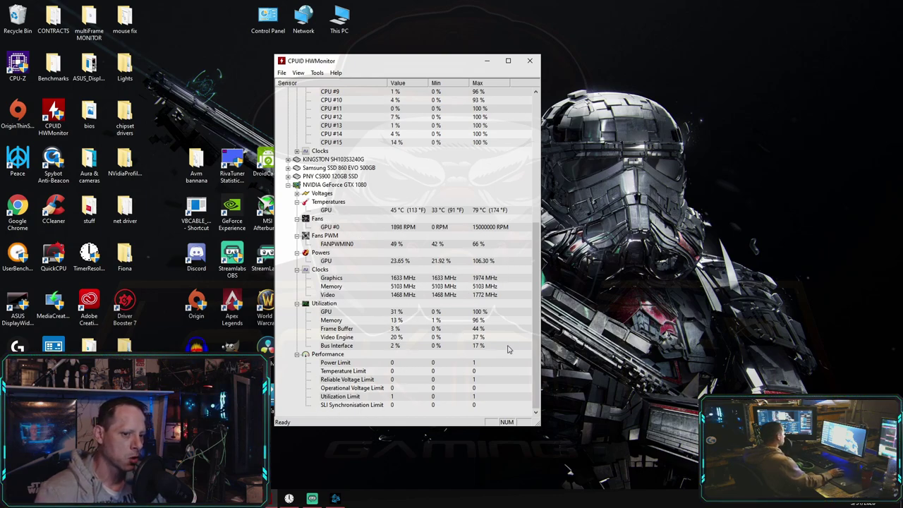
pyautogui.moveTo(535, 331); pyautogui.dragTo(526, 207)
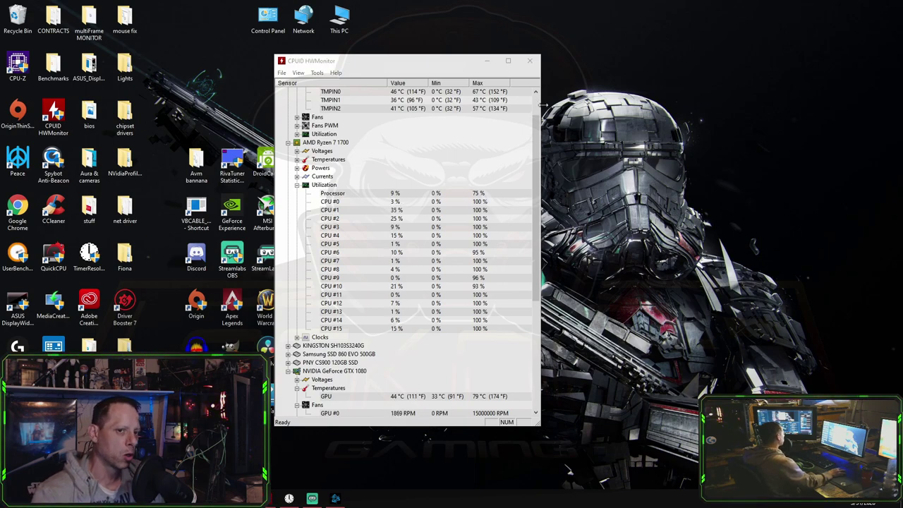
pyautogui.moveTo(541, 104); pyautogui.dragTo(525, 105)
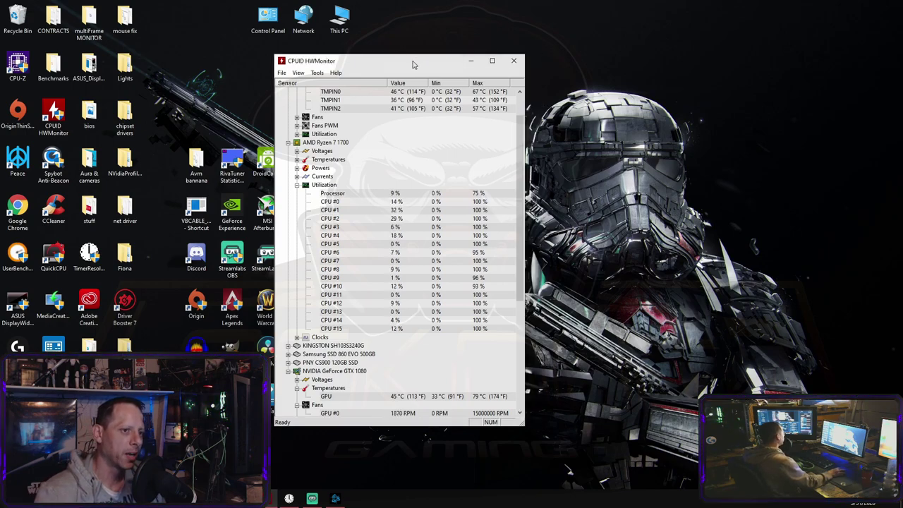
pyautogui.moveTo(415, 70)
pyautogui.mouseDown()
pyautogui.moveTo(339, 64)
pyautogui.moveTo(415, 71)
pyautogui.mouseUp()
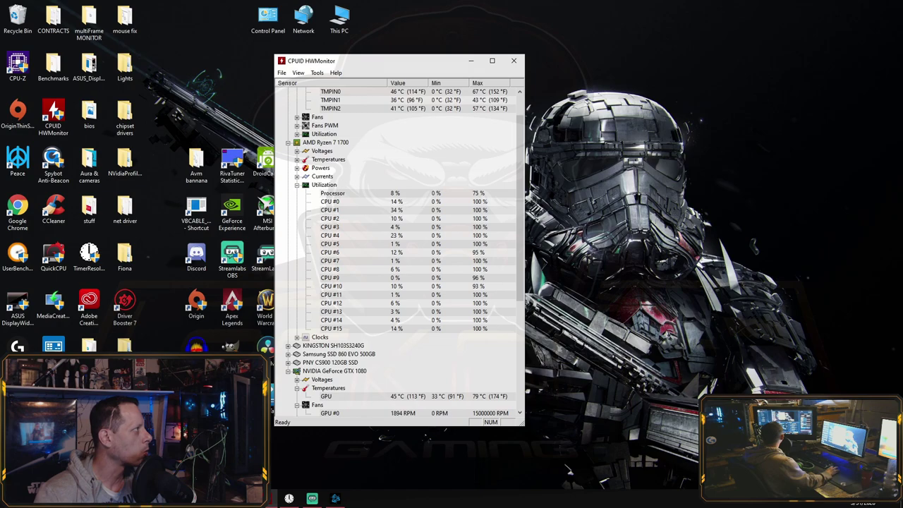
pyautogui.hotkey('alt', 'F4')
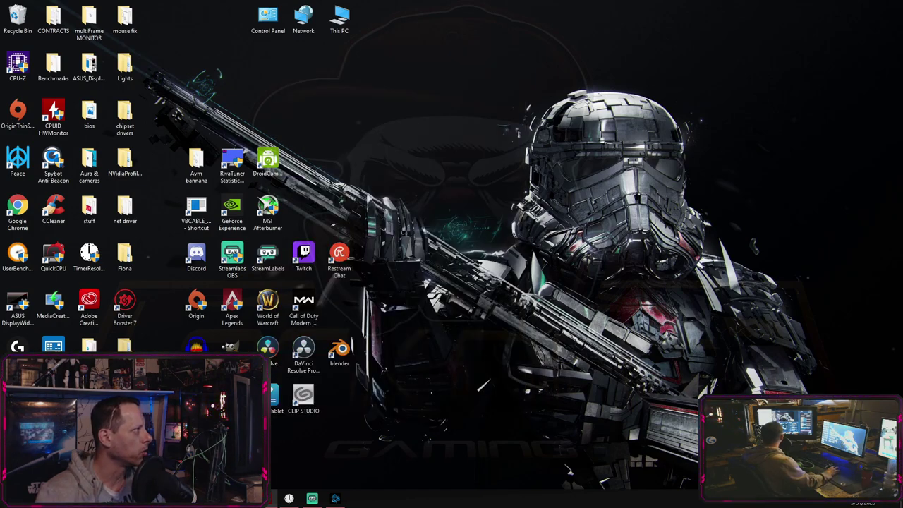
pyautogui.rightClick(630, 142)
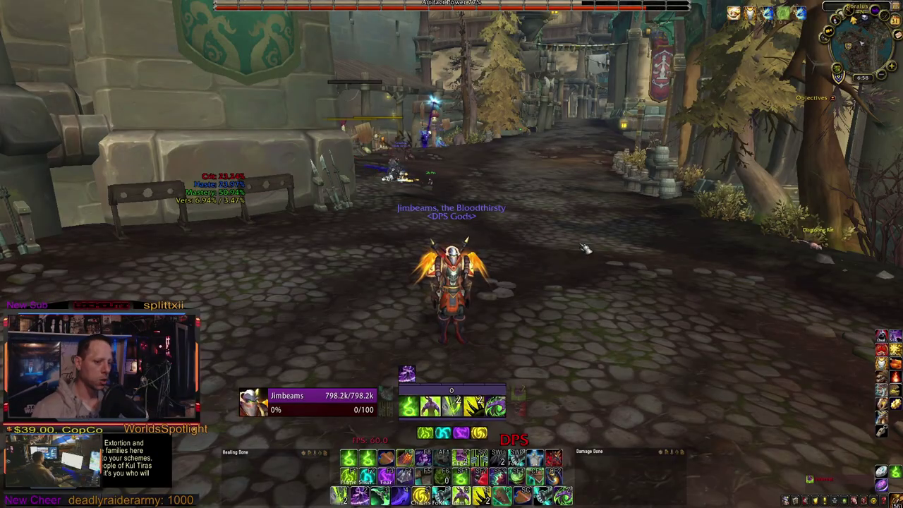
# Step: In World of Warcraft, open the System settings and check the Graphics and Advanced options
pyautogui.press('Escape')
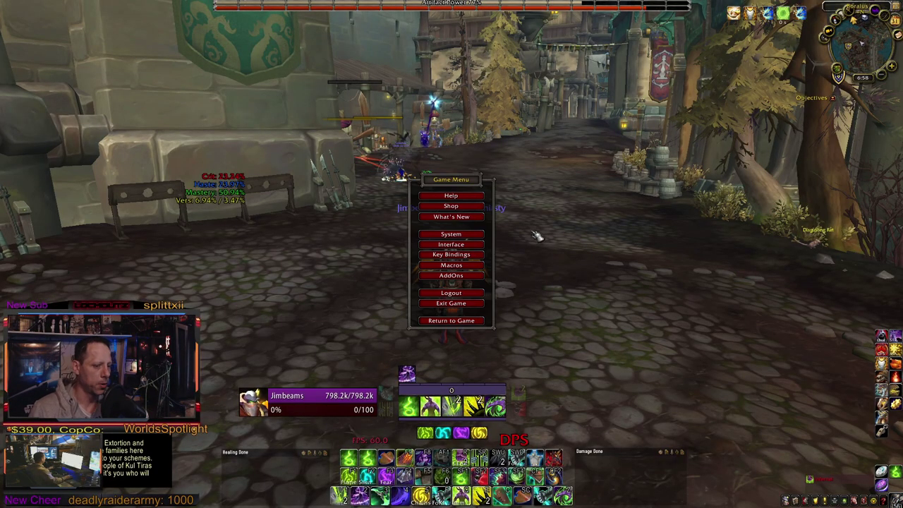
pyautogui.click(483, 235)
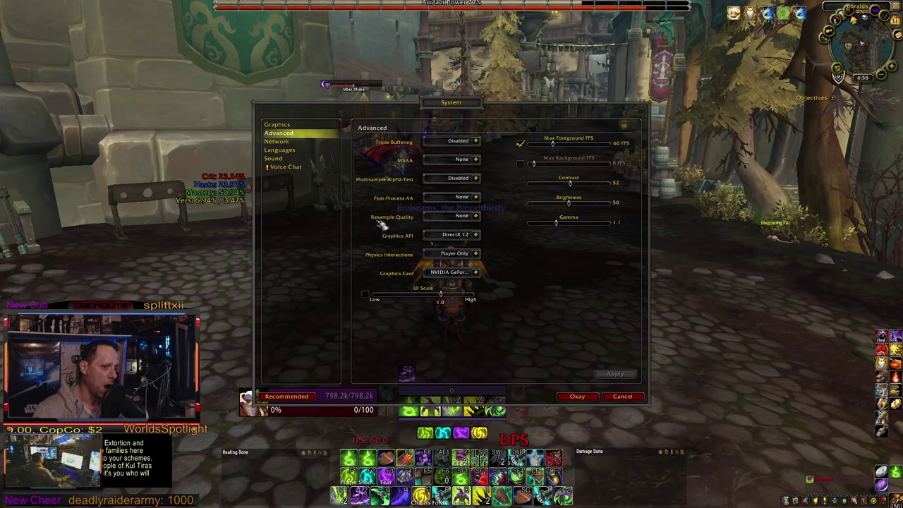
pyautogui.click(295, 127)
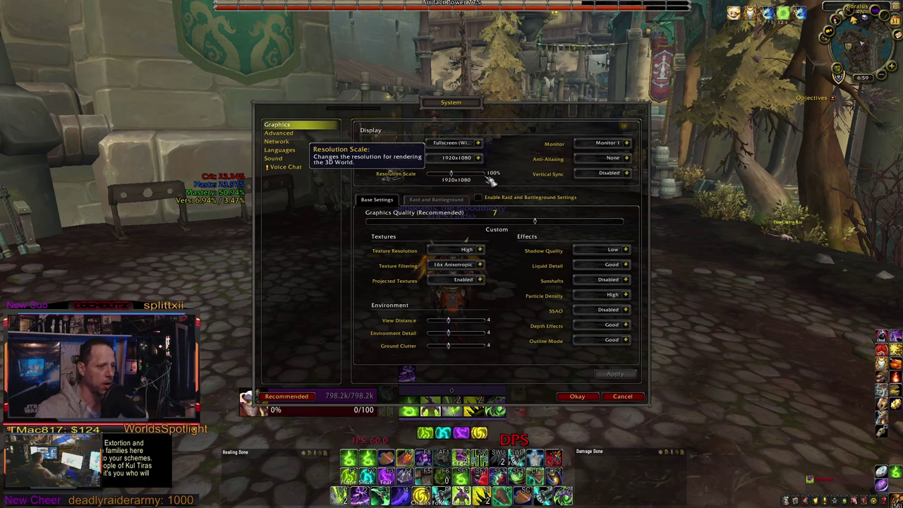
pyautogui.click(311, 135)
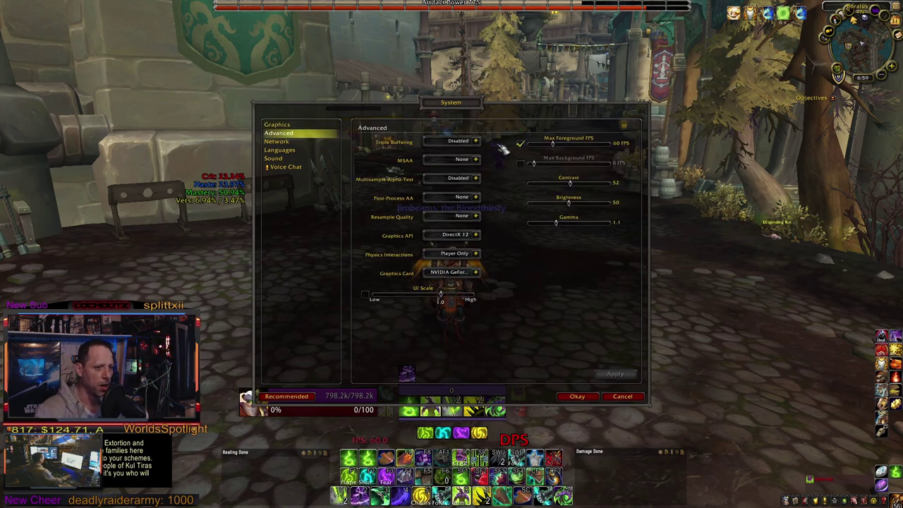